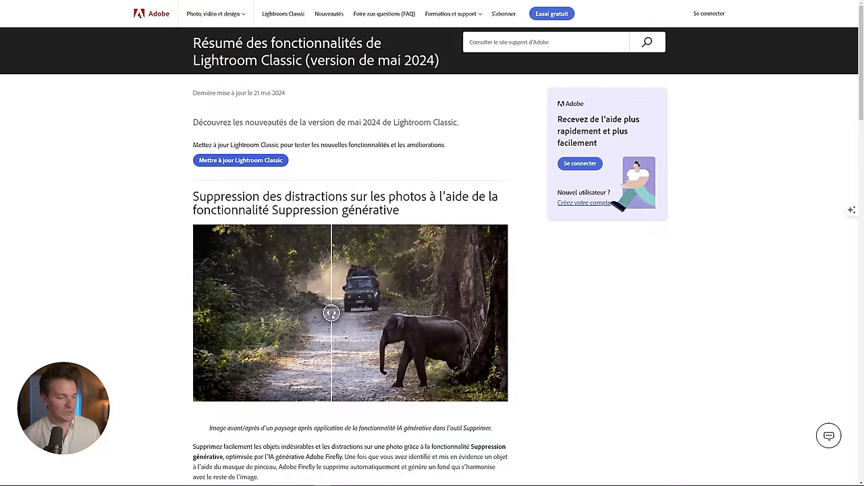
Shift the before/after slider on the elephant image in the Generative Remove example.
mouse_move(331, 314)
left_mouse_down()
mouse_move(404, 321)
mouse_move(299, 325)
mouse_move(401, 323)
mouse_move(299, 324)
mouse_move(386, 325)
mouse_move(315, 326)
mouse_move(327, 327)
left_mouse_up()
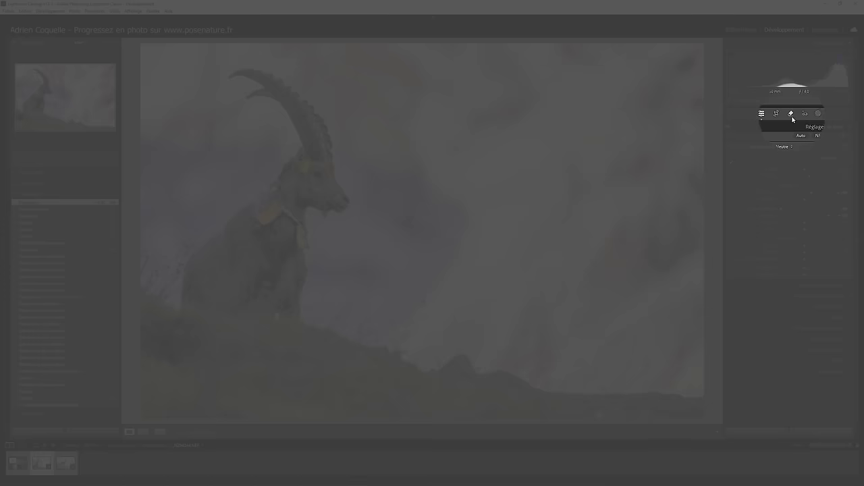
Open the Remove tool on the ibex photo and switch it to Remove mode.
left_click(792, 115)
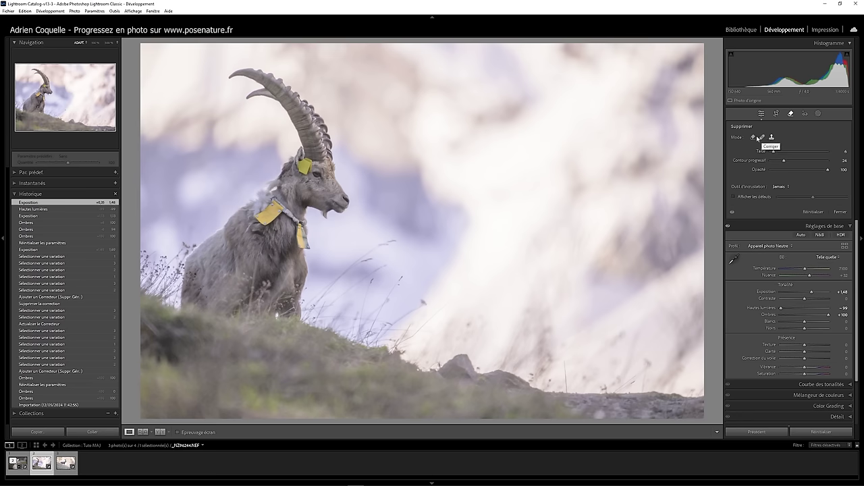
left_click(752, 137)
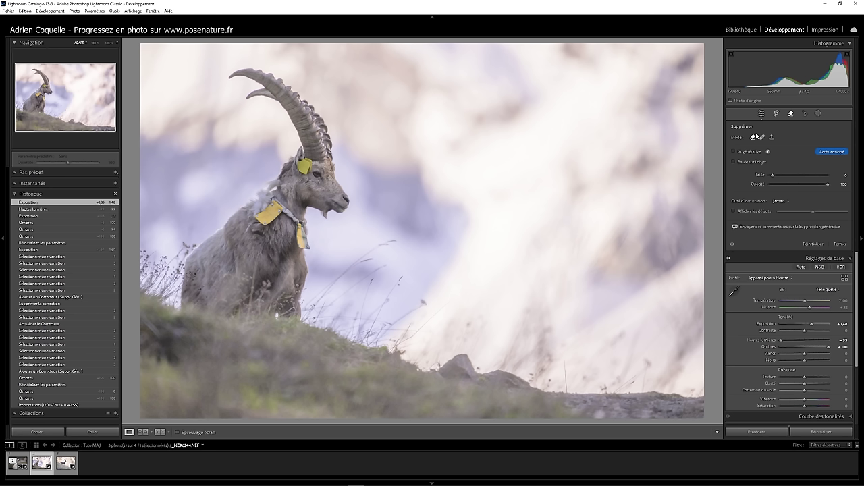
scroll(446, 231, "up", 5)
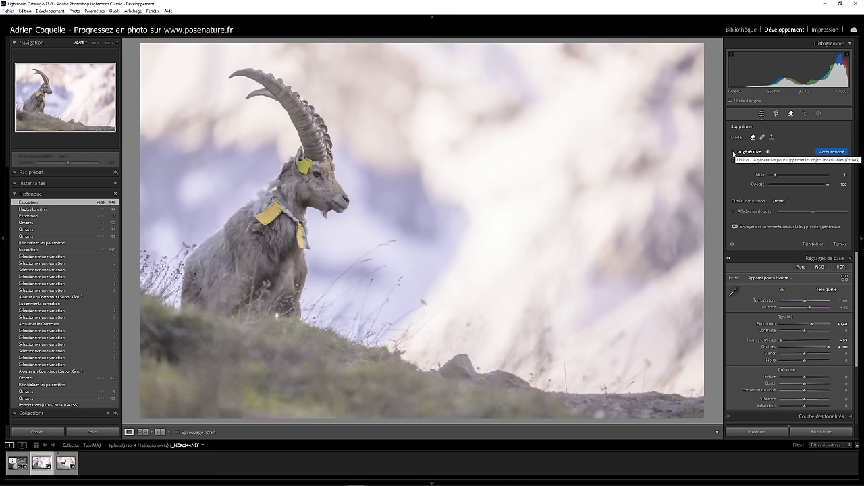
Enable Generative AI, set the Remove brush Size to about 13, and view at 100%.
left_click(734, 152)
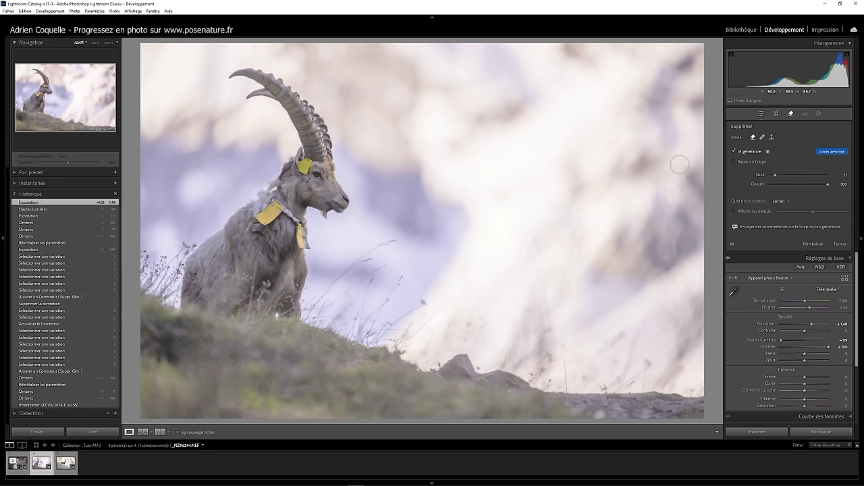
mouse_move(776, 177)
left_mouse_down()
mouse_move(807, 179)
mouse_move(782, 177)
left_mouse_up()
scroll(549, 179, "down", 3)
scroll(549, 180, "down", 2)
scroll(549, 180, "up", 2)
scroll(549, 180, "up", 2)
scroll(306, 212, "down", 2)
left_click(96, 43)
Pan to the ibex's collar and paint a Remove stroke over both yellow tags and the rope.
key("space")
left_click_drag(414, 233, 444, 130)
scroll(444, 130, "up", 3)
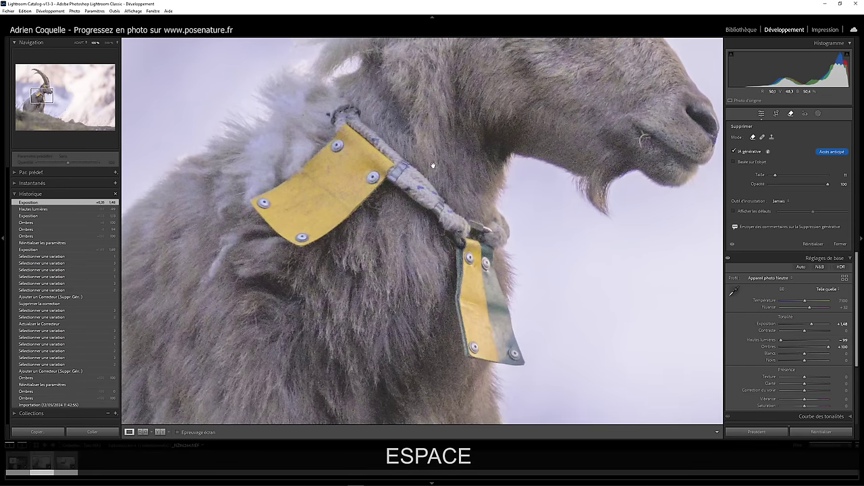
mouse_move(261, 206)
left_mouse_down()
mouse_move(414, 178)
mouse_move(481, 356)
mouse_move(520, 368)
mouse_move(472, 223)
mouse_move(463, 330)
mouse_move(475, 346)
left_mouse_up()
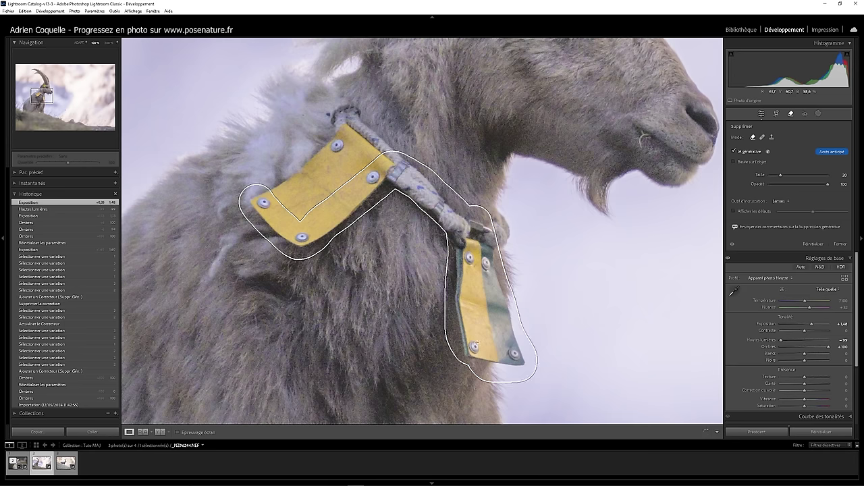
mouse_move(462, 237)
left_mouse_down()
mouse_move(408, 197)
mouse_move(341, 113)
mouse_move(329, 145)
mouse_move(290, 177)
mouse_move(253, 181)
mouse_move(291, 213)
mouse_move(359, 166)
left_mouse_up()
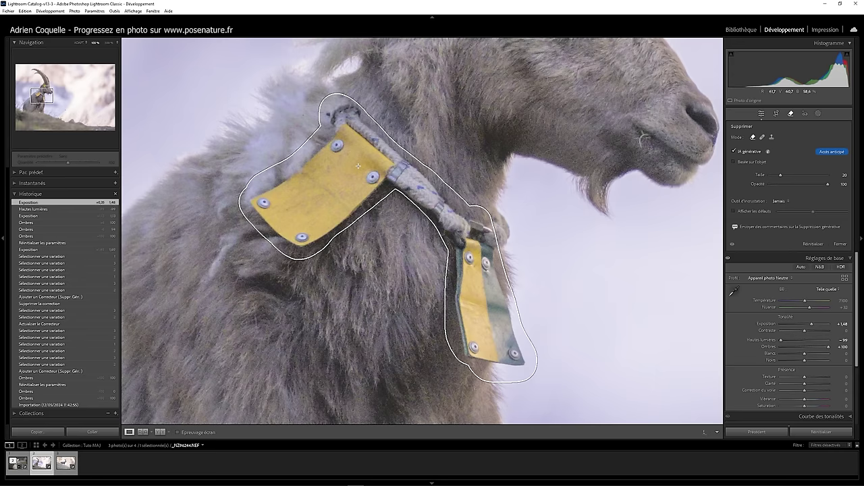
left_click_drag(358, 166, 358, 166)
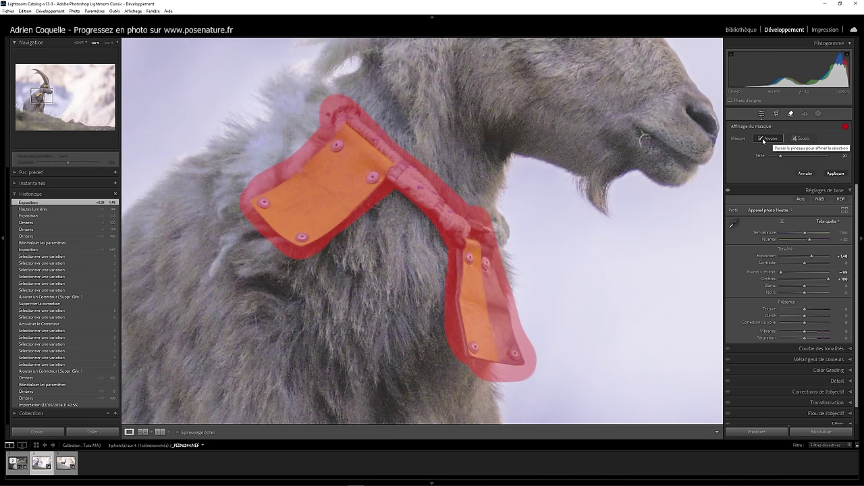
Add the rope knot to the mask, trim its top-left edge, and apply generative removal.
scroll(500, 196, "down", 2)
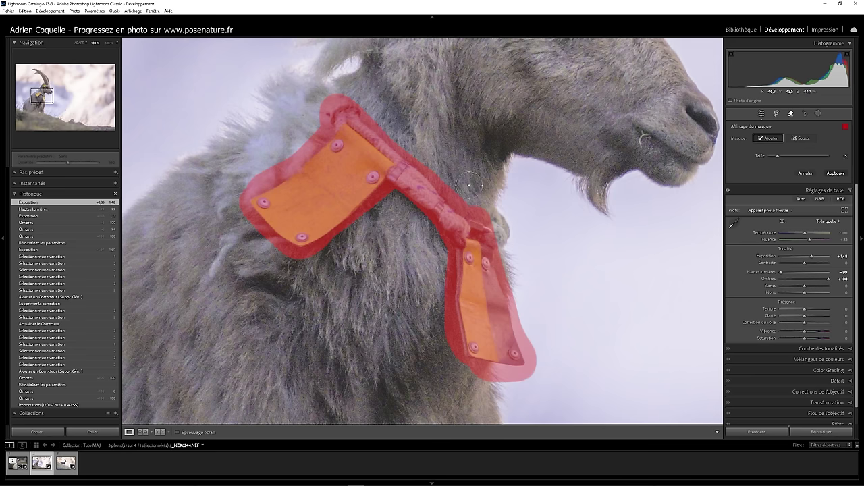
left_click_drag(483, 222, 495, 238)
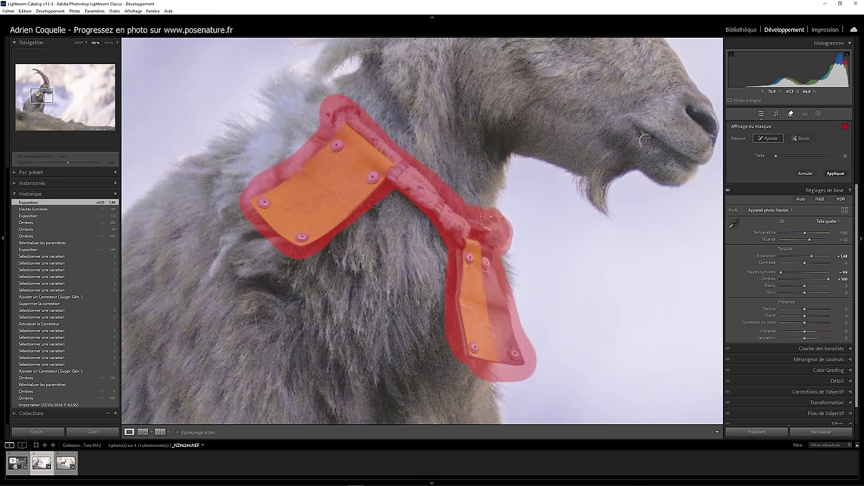
left_click(798, 138)
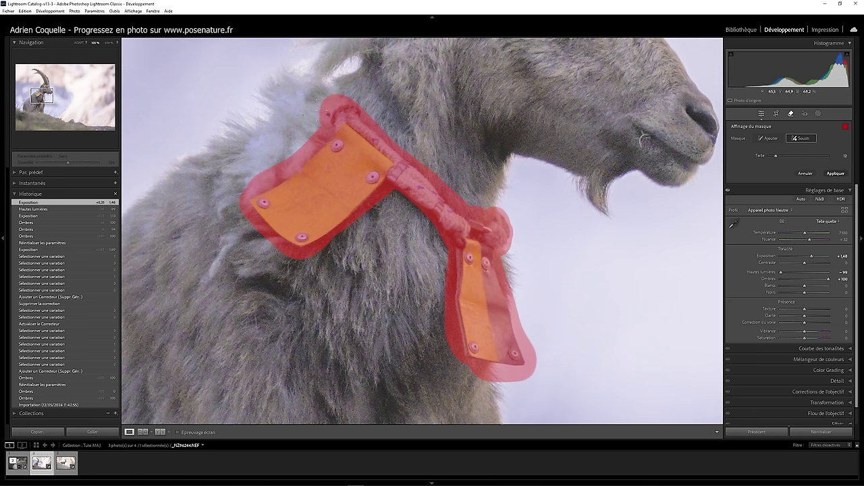
left_click_drag(318, 110, 336, 93)
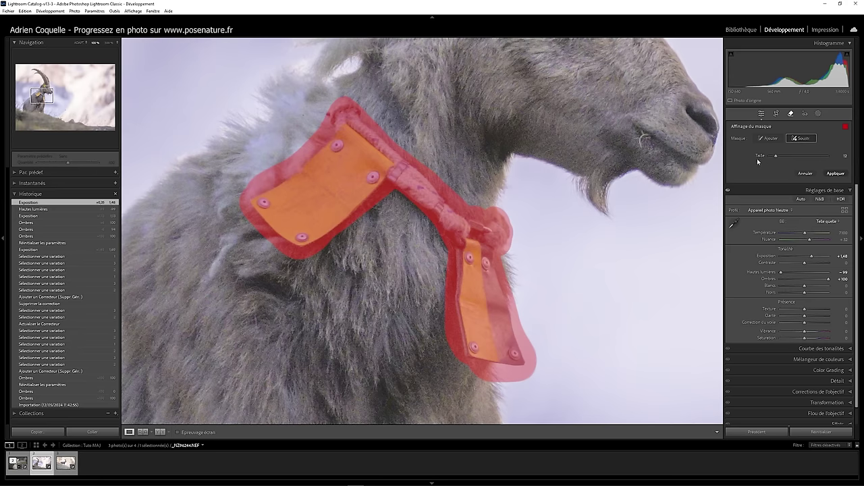
left_click(836, 173)
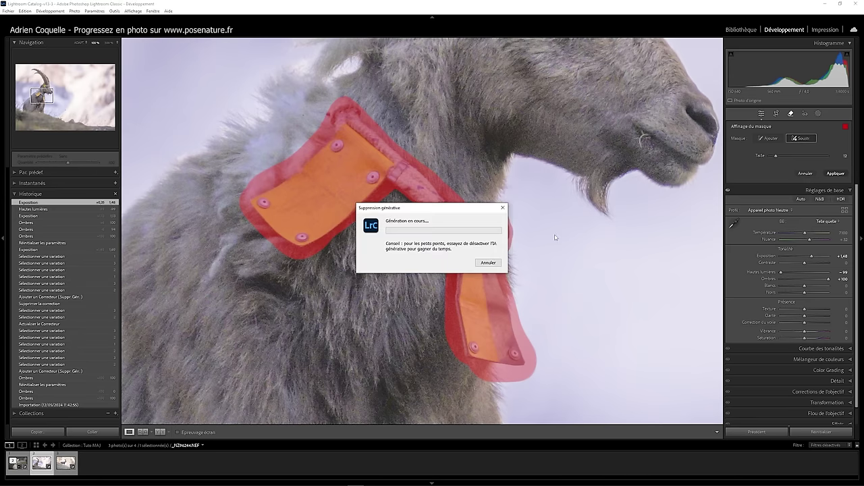
Move the Generative Remove progress dialog aside while the collar is replaced with fur.
left_click_drag(522, 205, 645, 210)
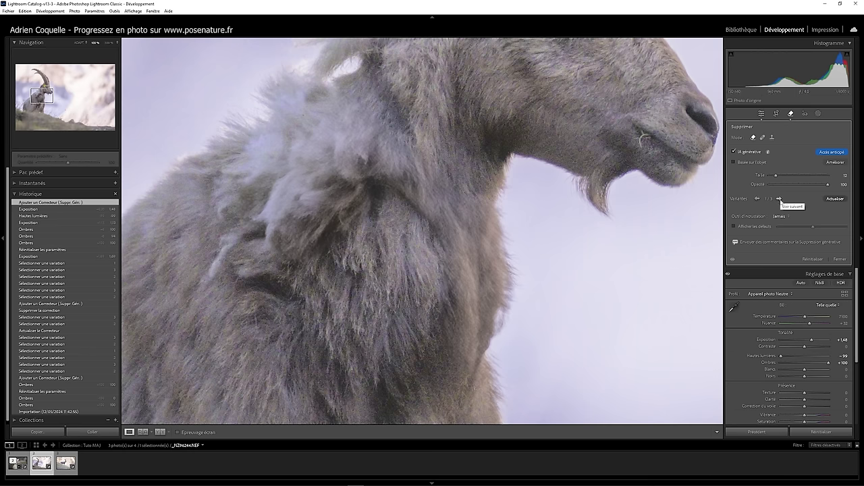
Browse the fur variations, refresh them, and settle on variation 2 of 3.
left_click(780, 199)
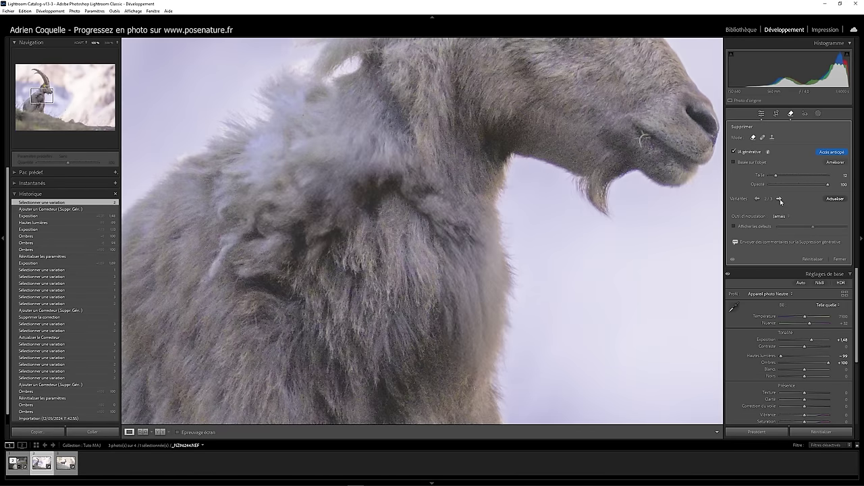
left_click(780, 199)
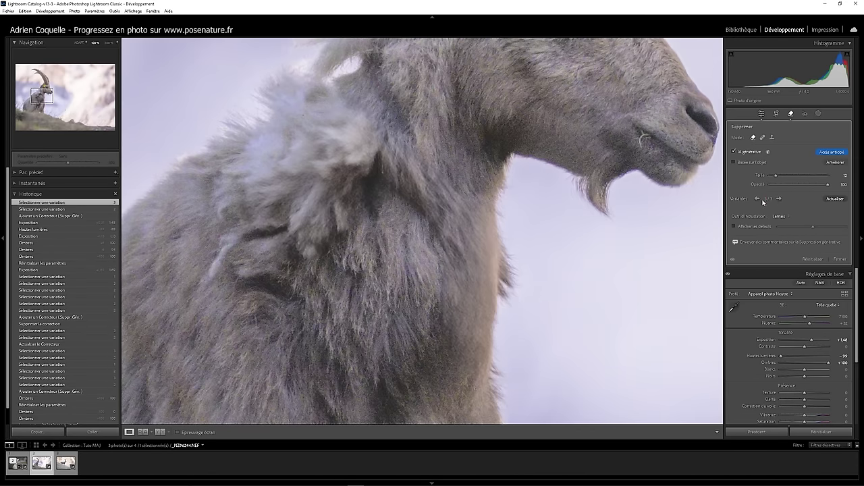
left_click(835, 198)
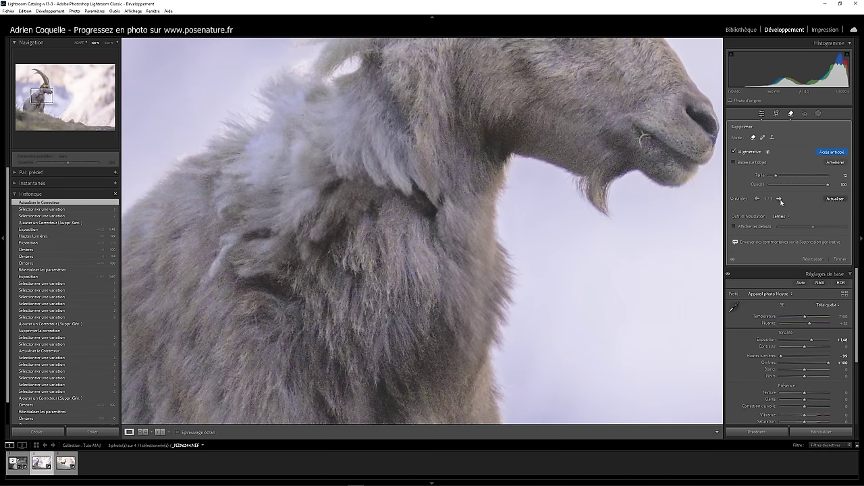
left_click(780, 200)
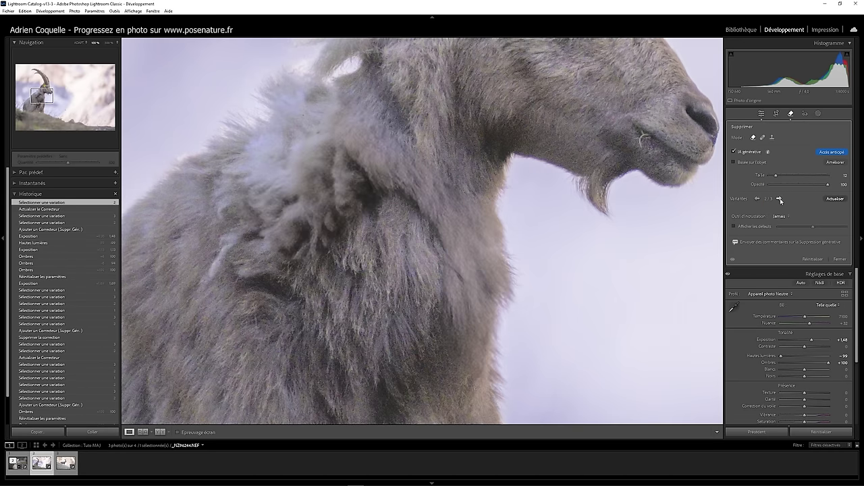
left_click(780, 200)
left_click(780, 199)
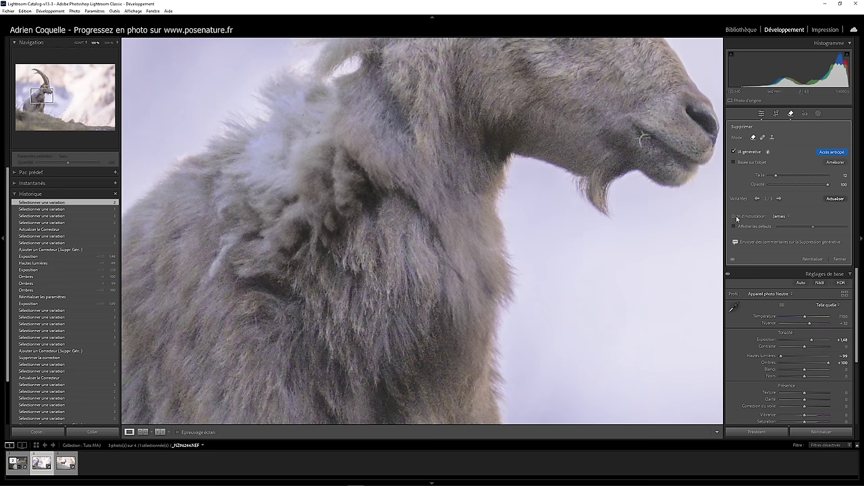
left_click(781, 218)
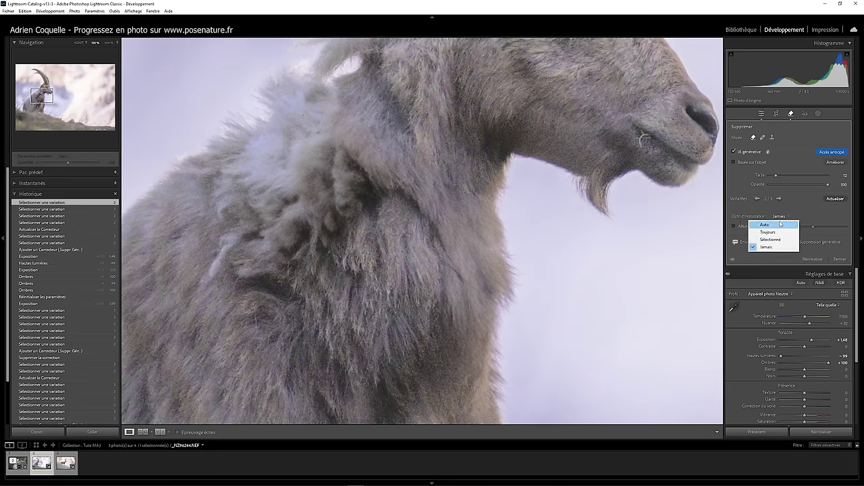
left_click(775, 232)
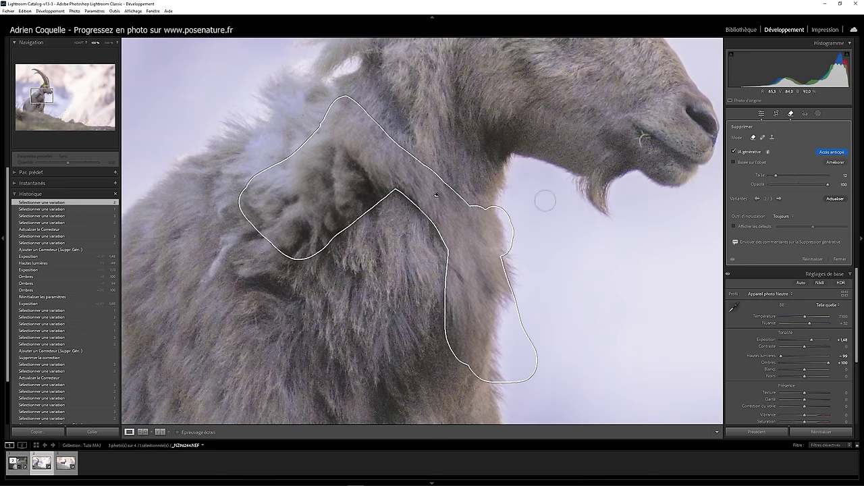
left_click(781, 217)
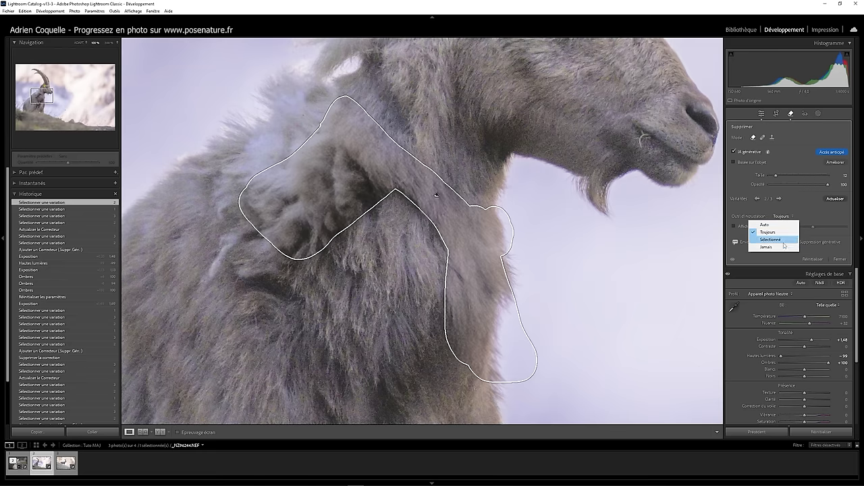
left_click(784, 246)
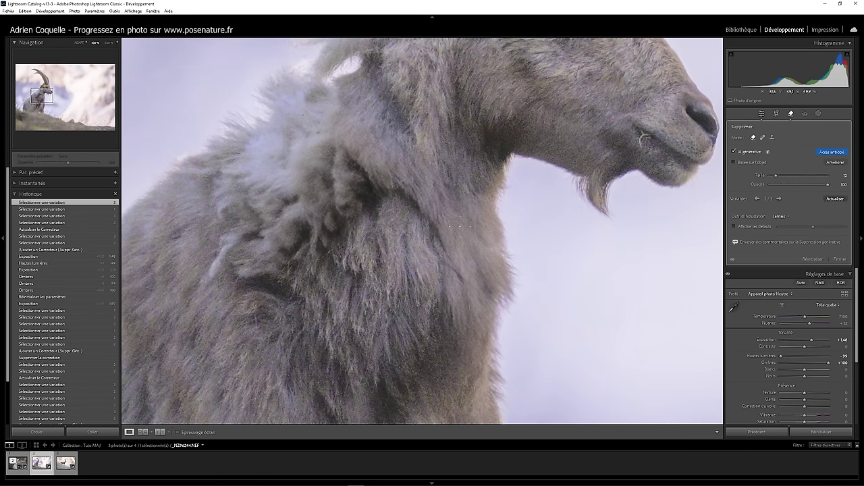
key("h")
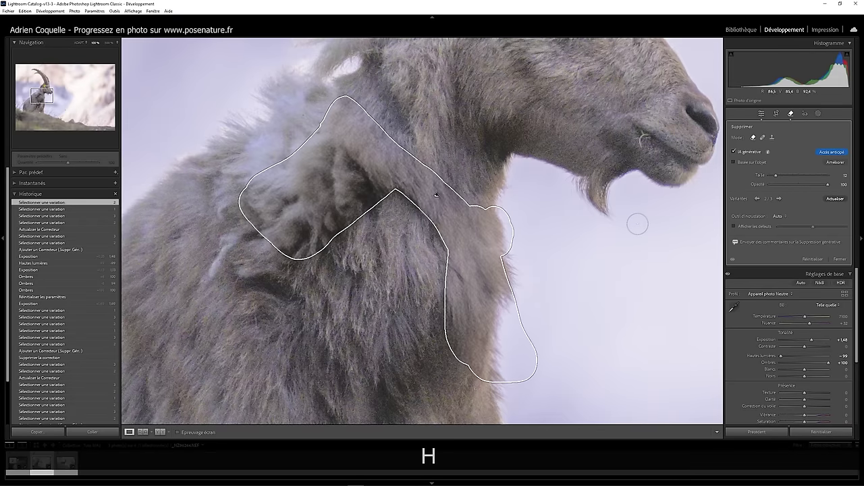
key("h")
key("h")
key("h")
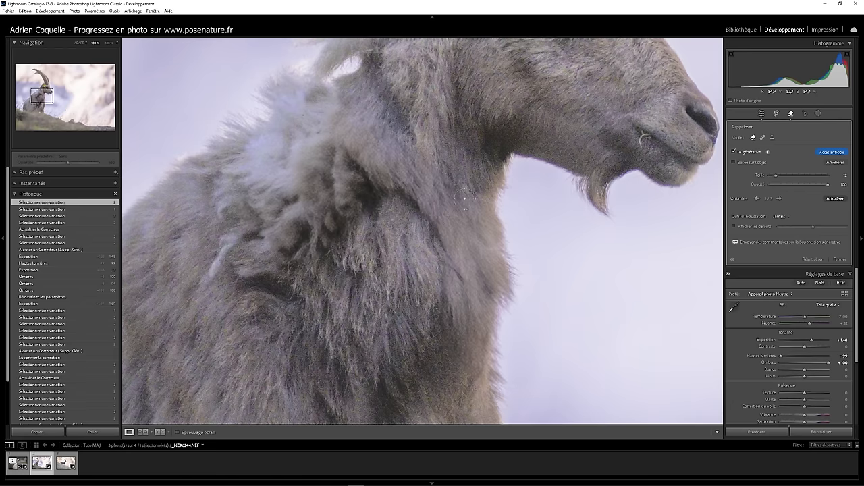
key("h")
key("h")
Lower the removal opacity to about 64 and set the overlay to show Always.
mouse_move(829, 186)
left_mouse_down()
mouse_move(774, 186)
mouse_move(814, 185)
left_mouse_up()
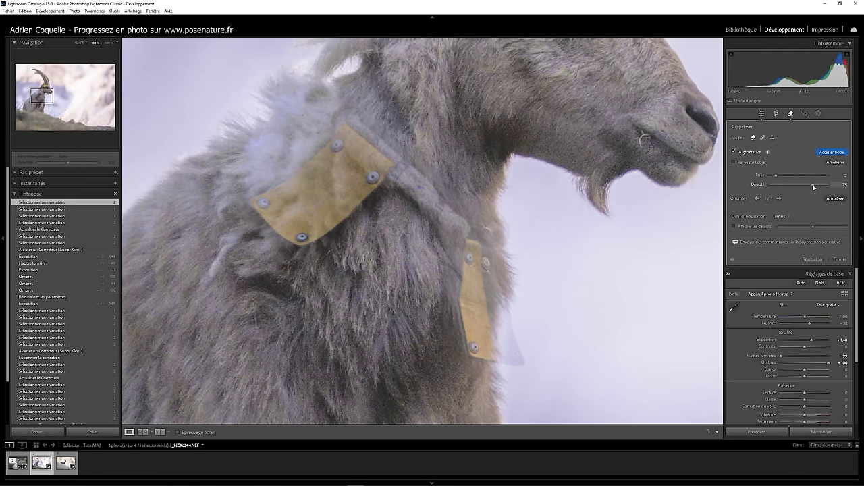
mouse_move(818, 188)
left_mouse_down()
mouse_move(799, 185)
mouse_move(829, 186)
left_mouse_up()
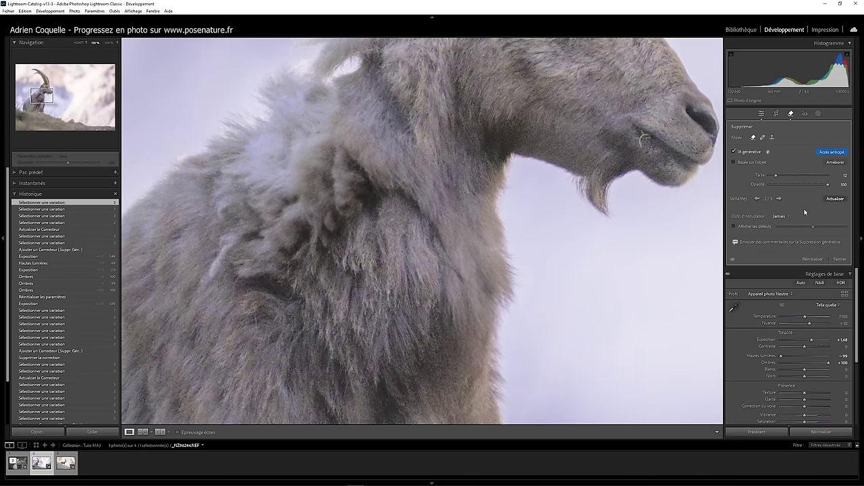
key("h")
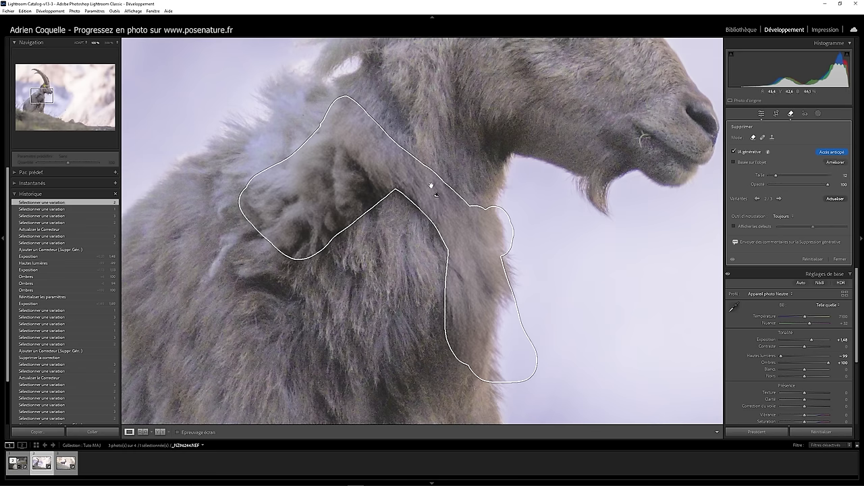
Add the collar's top to the removal mask and erase the stray stroke above it.
left_click(837, 164)
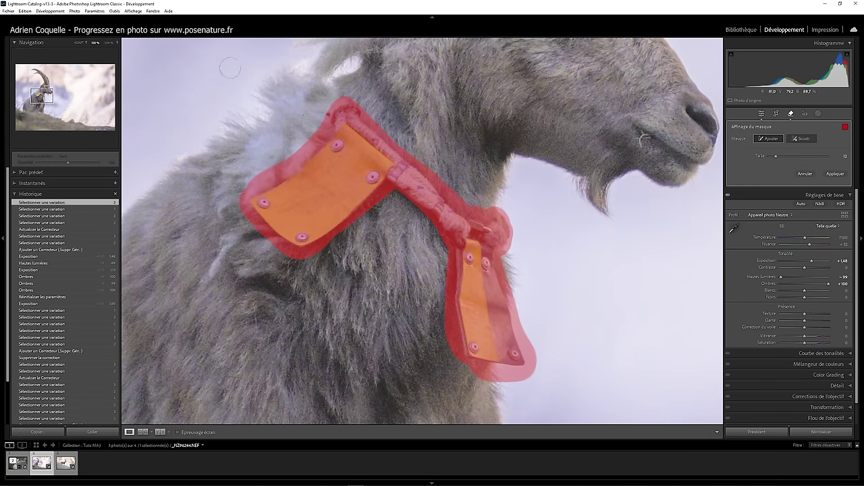
mouse_move(331, 119)
left_mouse_down()
mouse_move(324, 101)
mouse_move(279, 72)
left_mouse_up()
key("alt")
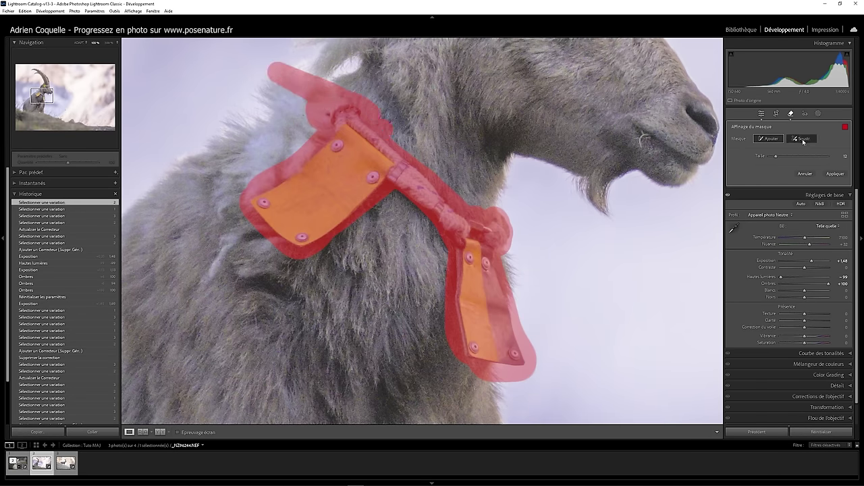
left_click_drag(343, 97, 312, 96)
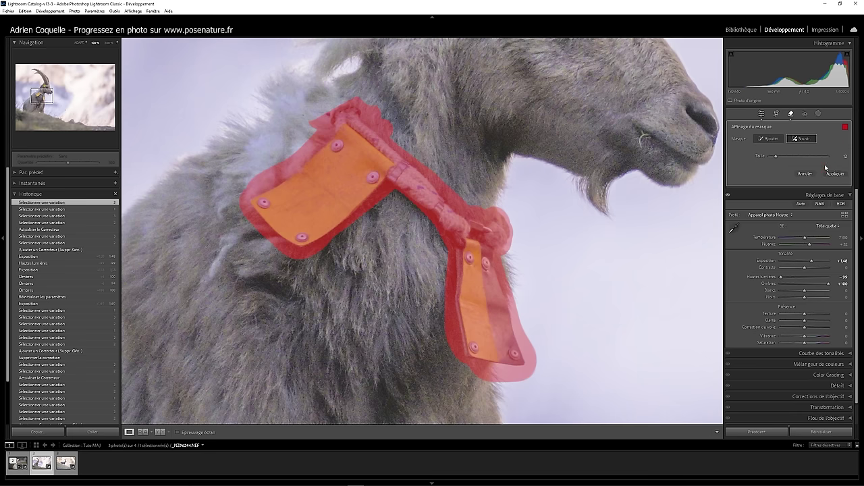
left_click(805, 174)
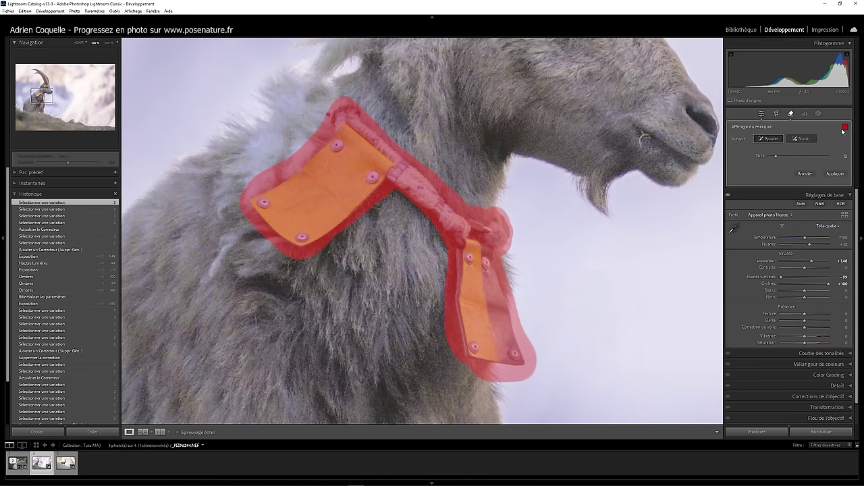
Try green, cyan and orange-brown colours for the mask overlay.
left_click(845, 127)
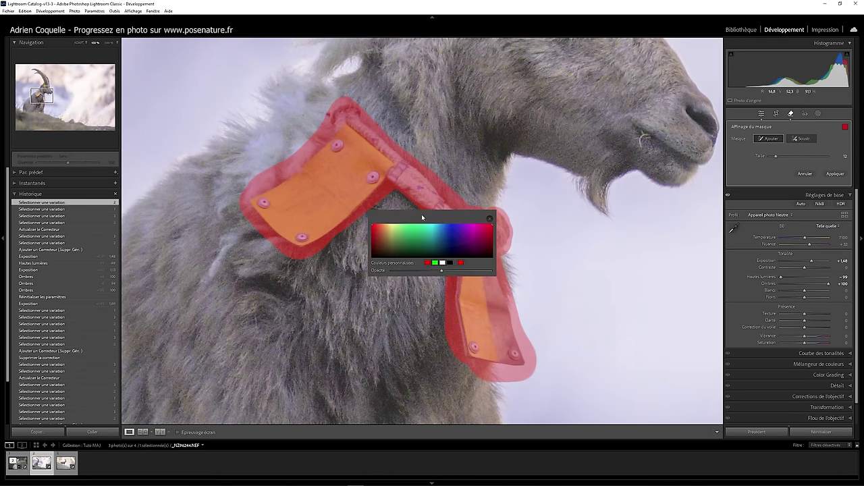
left_click(435, 232)
left_click(419, 234)
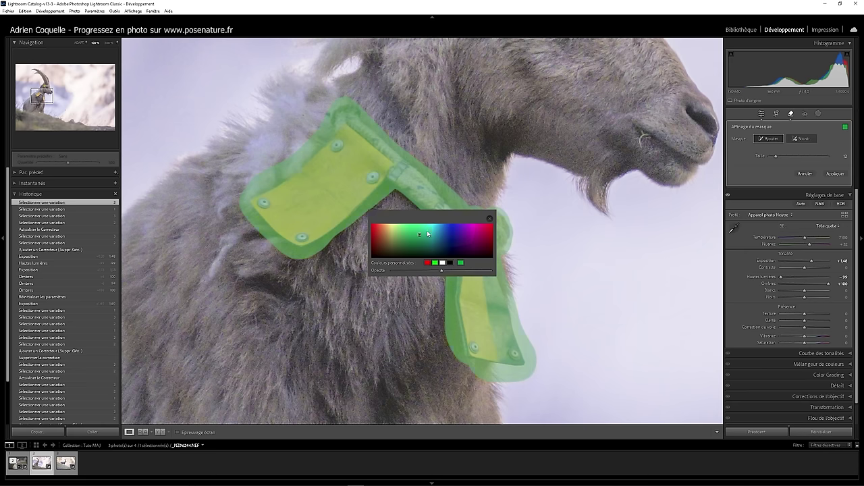
left_click(432, 230)
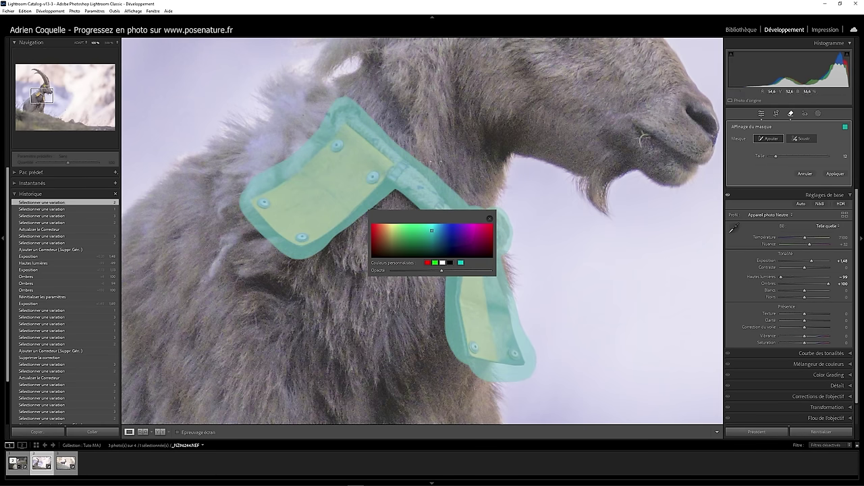
left_click(409, 234)
left_click(381, 237)
left_click(409, 237)
Adjust the overlay opacity, reset the colour to red, and leave mask refinement.
left_click_drag(480, 273, 483, 274)
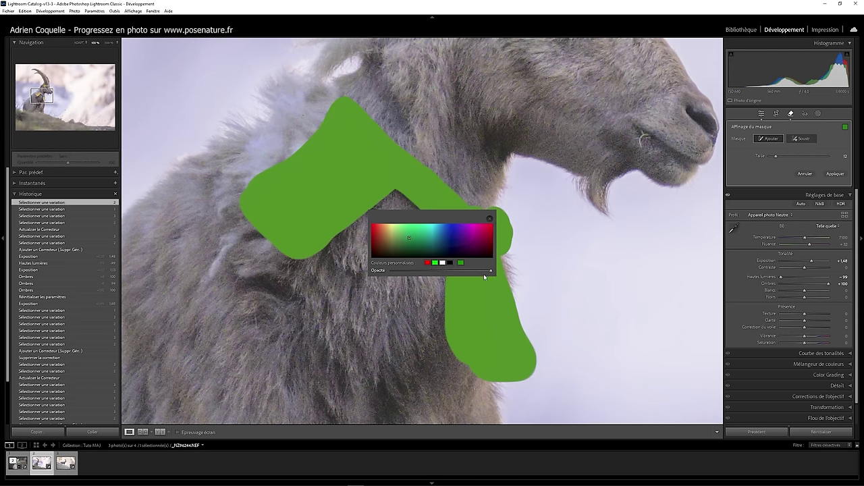
left_click_drag(397, 272, 416, 271)
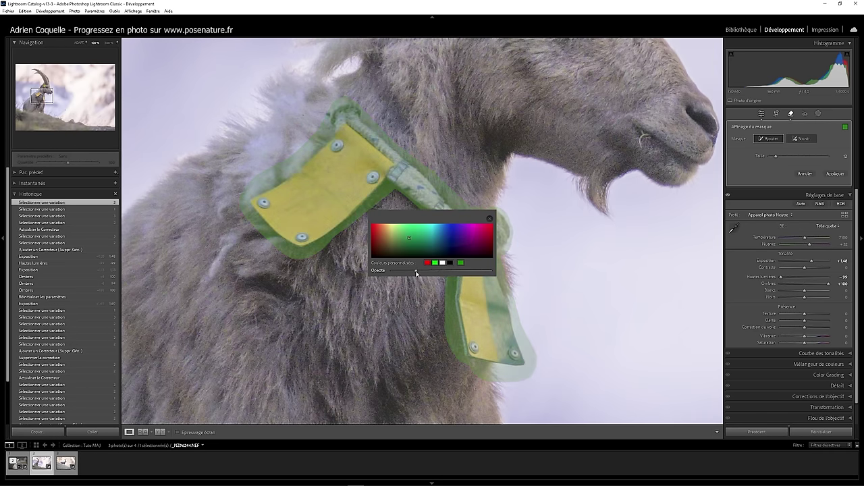
left_click(428, 262)
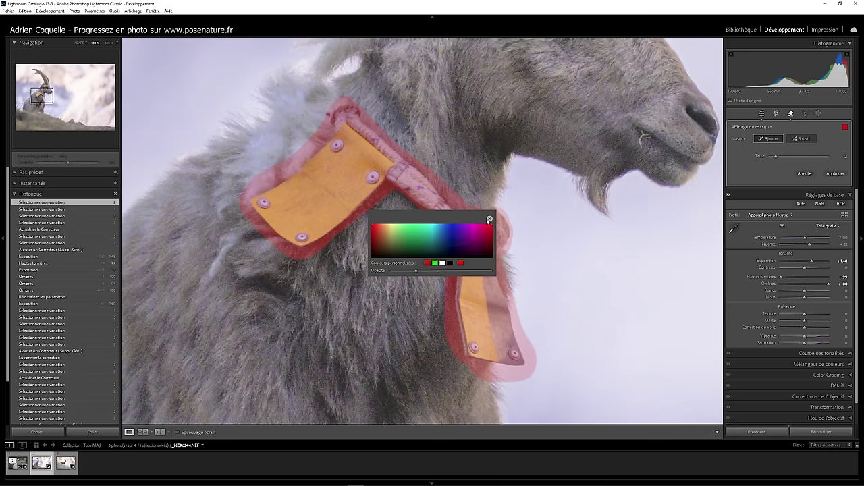
left_click(490, 219)
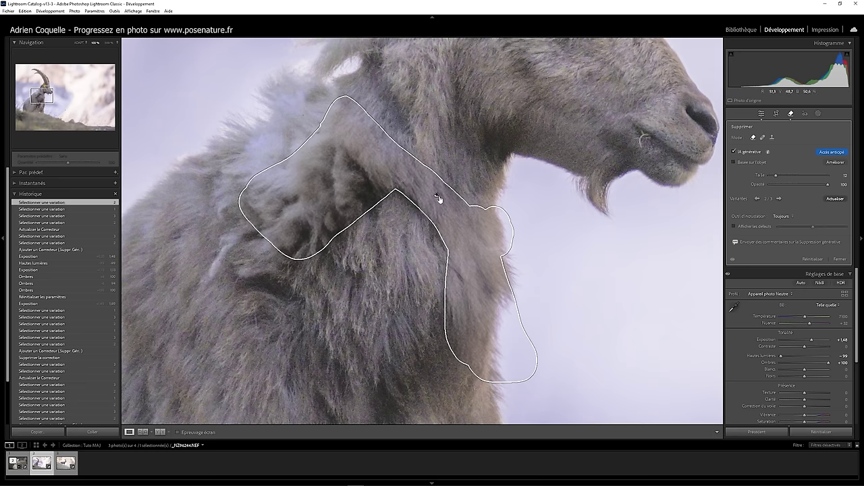
Delete the old removal and brush an object-aware removal at size 10 over the left yellow tag.
key("Delete")
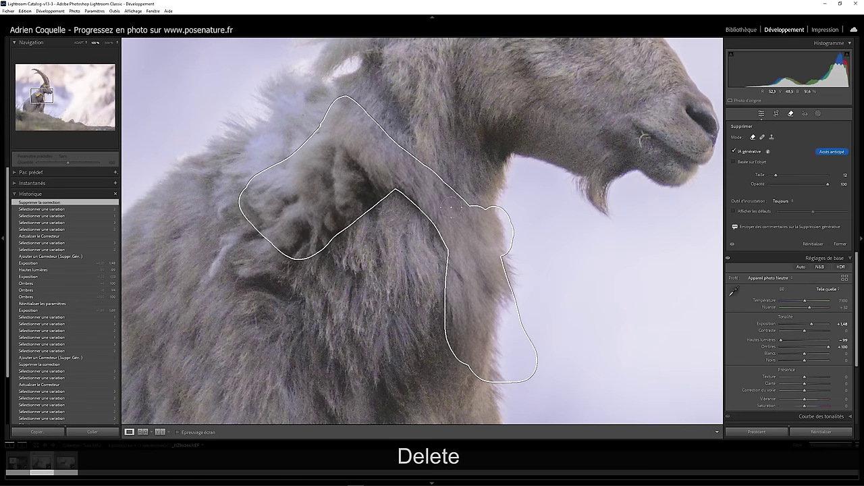
left_click(734, 163)
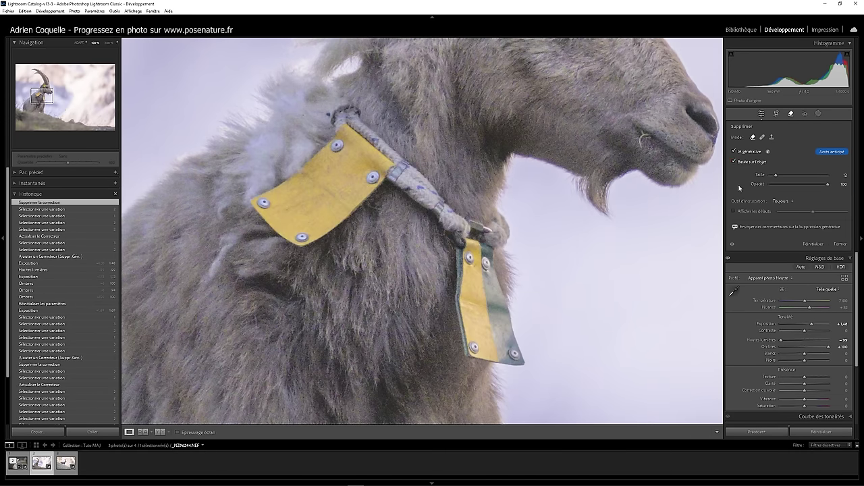
scroll(287, 227, "down", 2)
mouse_move(250, 204)
left_mouse_down()
mouse_move(345, 213)
mouse_move(349, 130)
mouse_move(254, 201)
left_mouse_up()
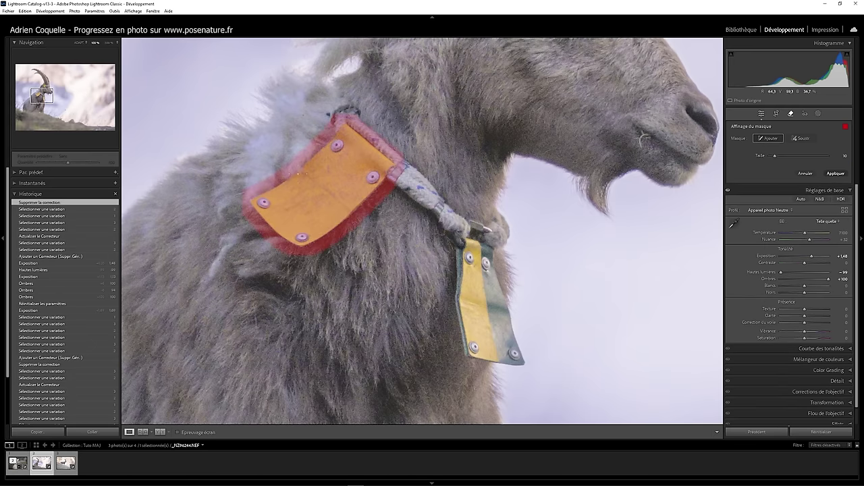
Extend the Remove mask along the left yellow tag, then pan toward the lower tag.
key("space")
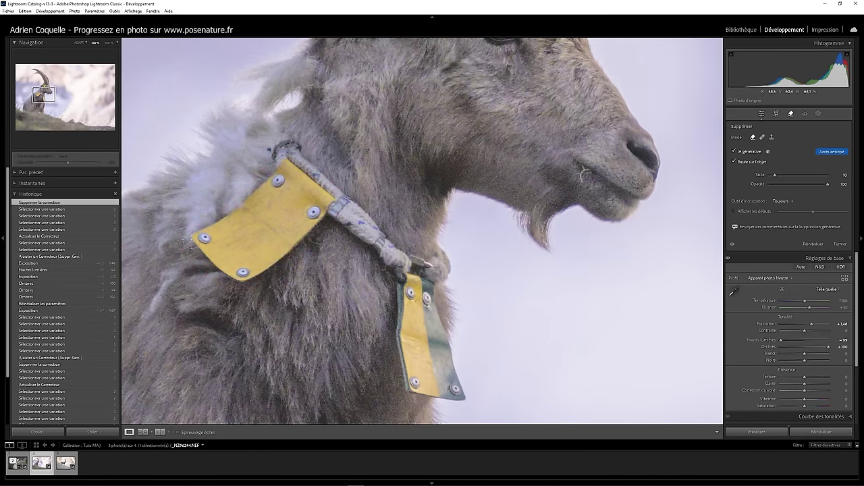
mouse_move(193, 241)
left_mouse_down()
mouse_move(324, 213)
mouse_move(414, 382)
mouse_move(434, 278)
mouse_move(334, 184)
mouse_move(274, 172)
mouse_move(187, 236)
left_mouse_up()
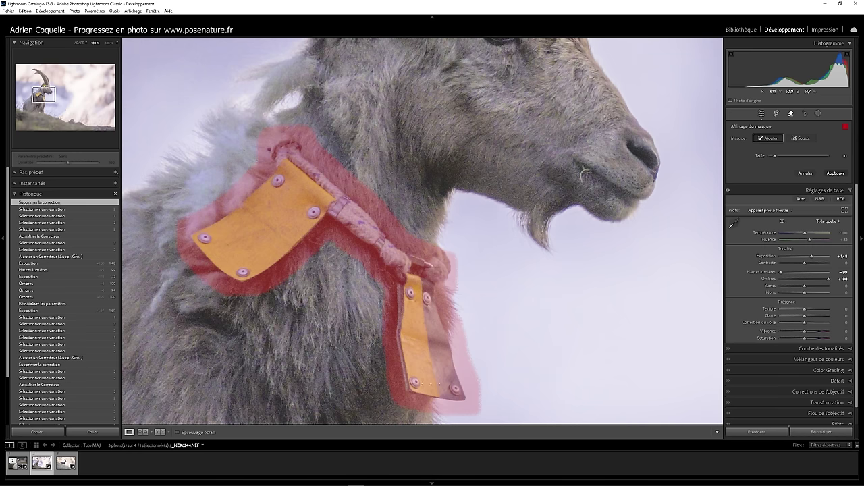
key("space")
left_click_drag(462, 210, 472, 291)
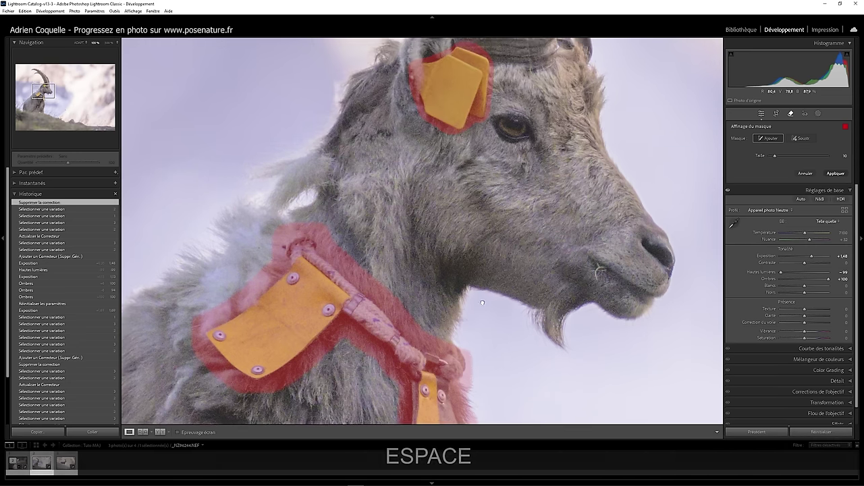
Generate the removal of the masked collar and tags and inspect the result.
left_click(836, 173)
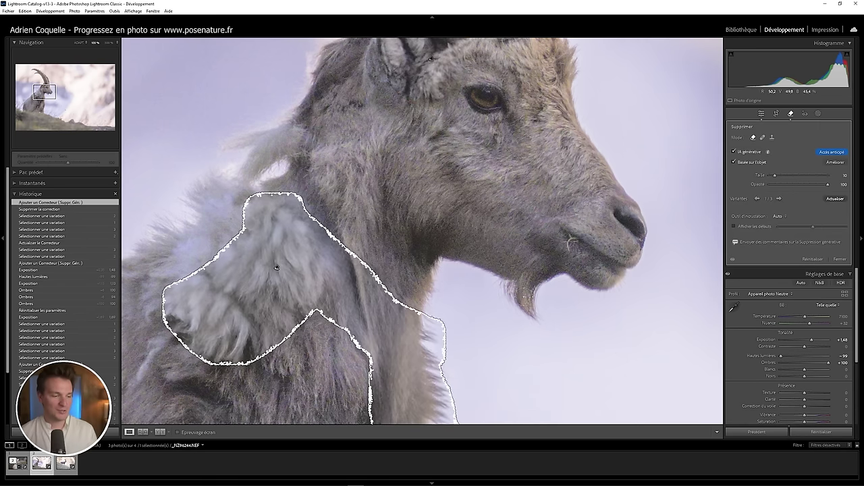
key("space")
left_click_drag(271, 264, 307, 273)
left_click_drag(444, 257, 450, 262)
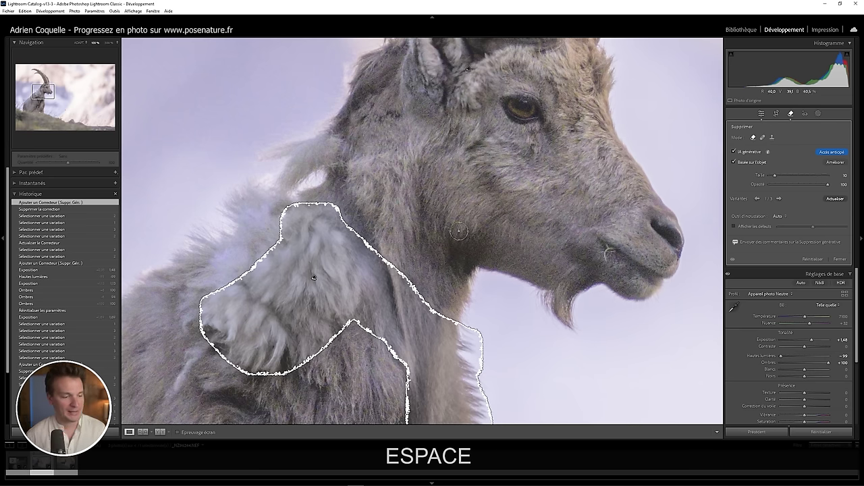
Hide the removal overlay and toggle the Remove effect to compare the retouched neck.
key("h")
left_click_drag(480, 222, 454, 328)
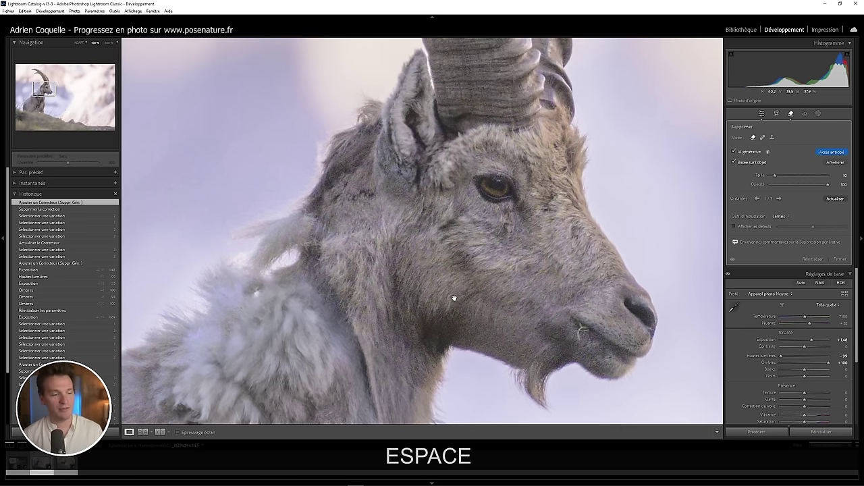
mouse_move(459, 216)
left_mouse_down()
mouse_move(458, 169)
mouse_move(473, 193)
left_mouse_up()
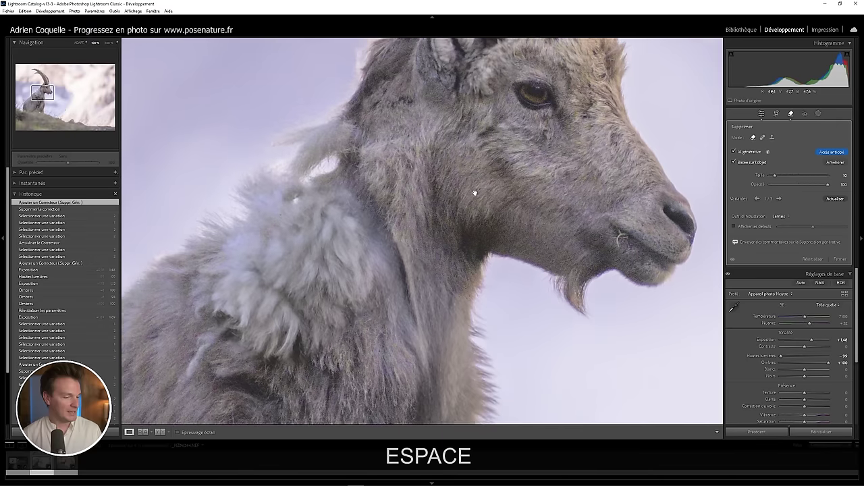
left_click_drag(457, 245, 491, 252)
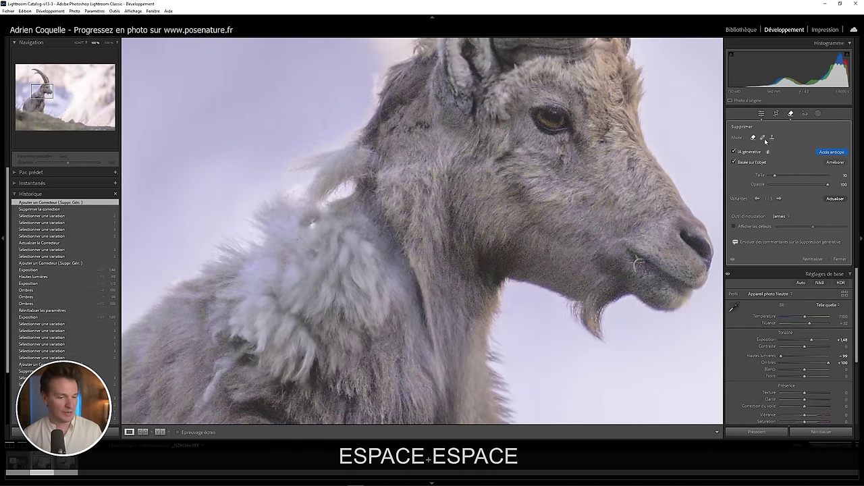
left_click(733, 259)
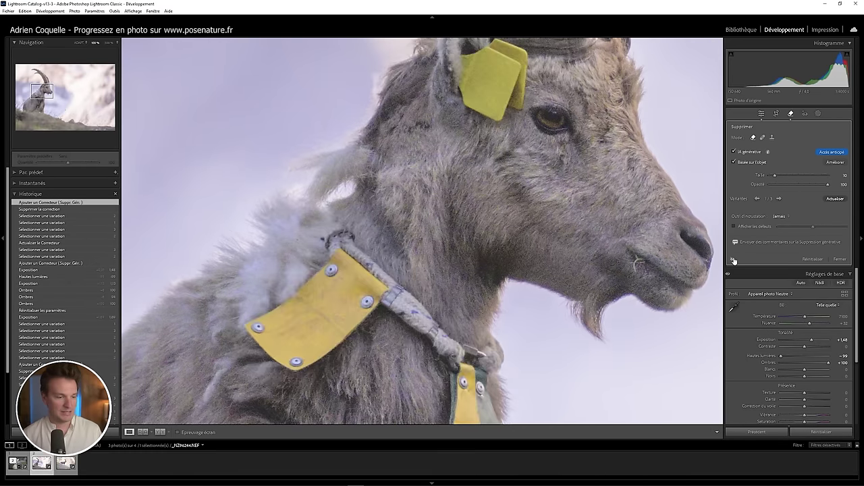
left_click(733, 260)
Toggle the removal once more, then switch to photo _NZ96508.NEF of the ibex on the slope.
left_click(733, 260)
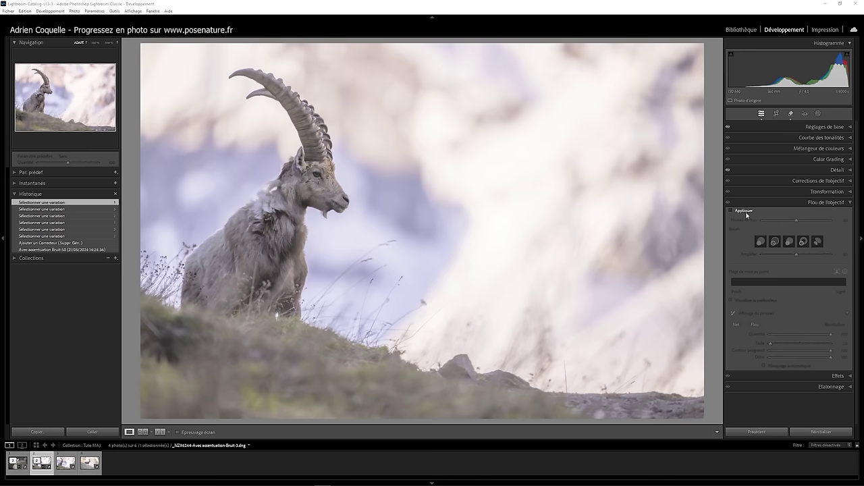
left_click(82, 467)
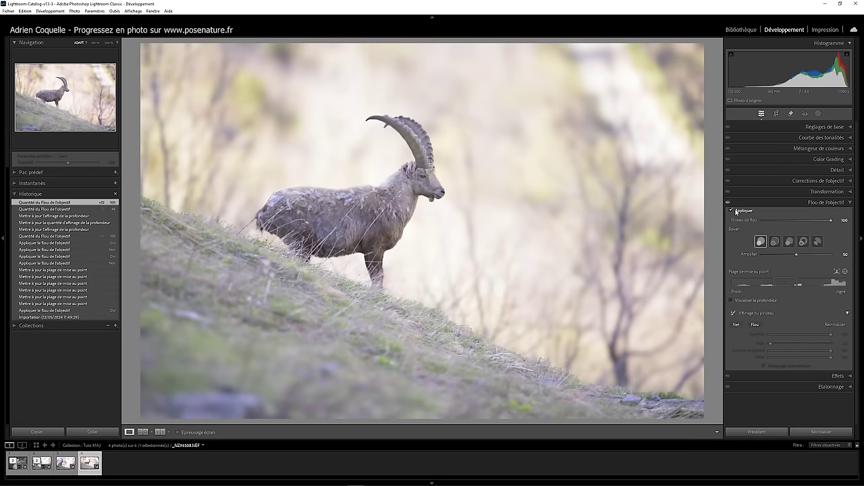
left_click(730, 211)
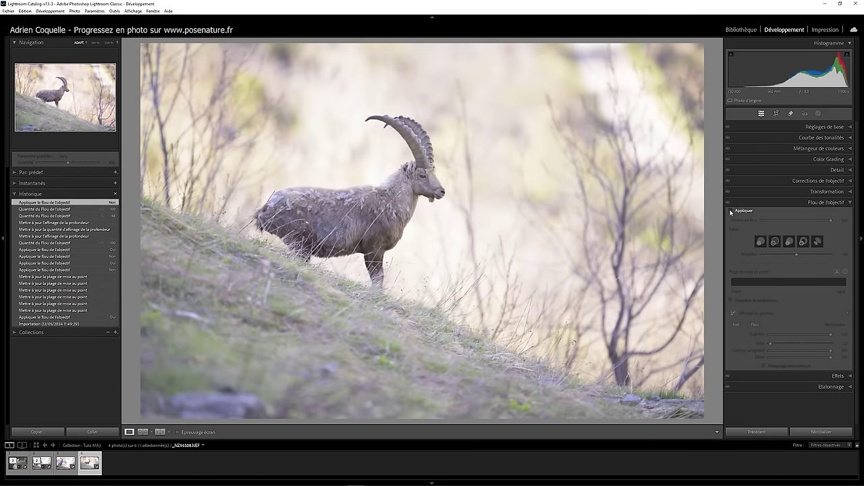
left_click(731, 211)
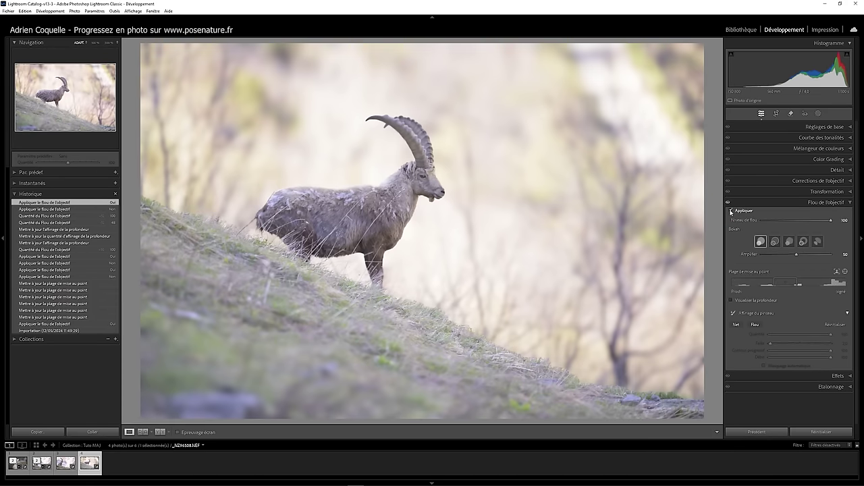
left_click_drag(792, 221, 811, 220)
left_click(728, 204)
left_click(728, 203)
left_click(728, 203)
left_click(728, 204)
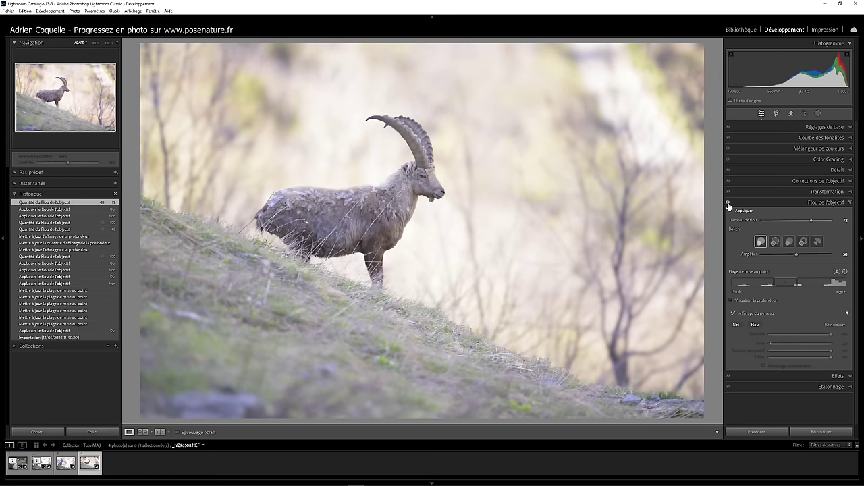
left_click(728, 203)
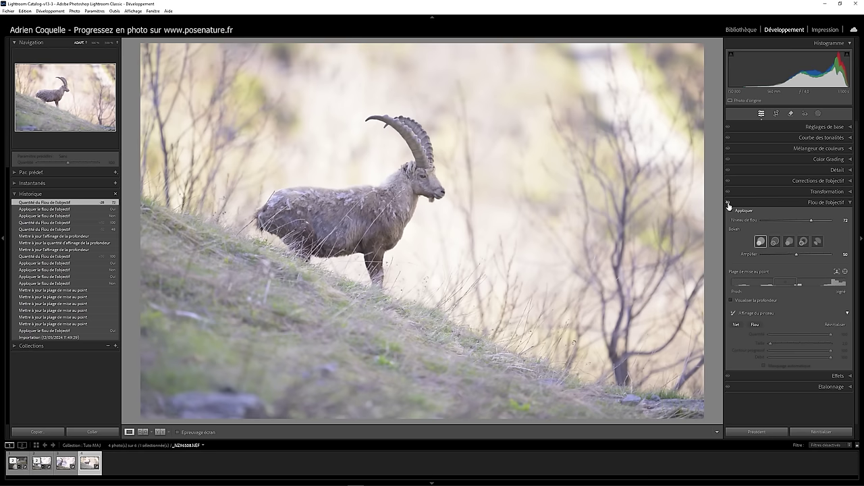
left_click(728, 204)
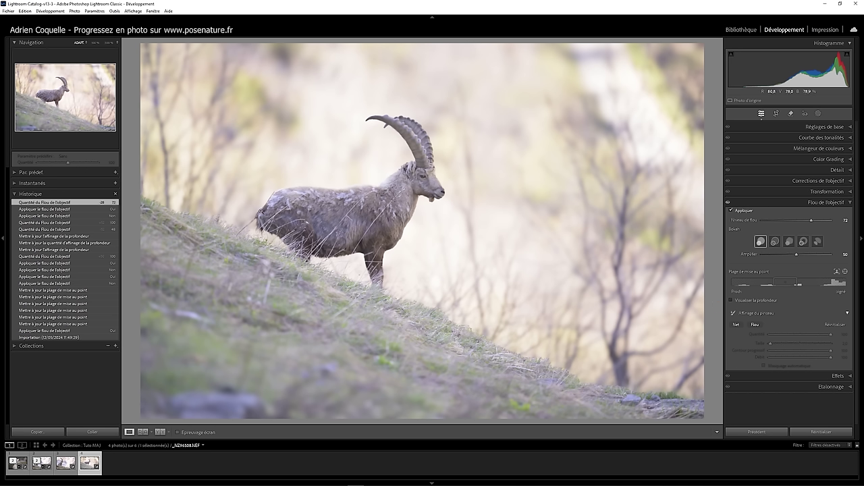
View the ibex's rump at 100% and toggle Lens Blur off and on to compare.
left_click_drag(260, 212, 428, 216)
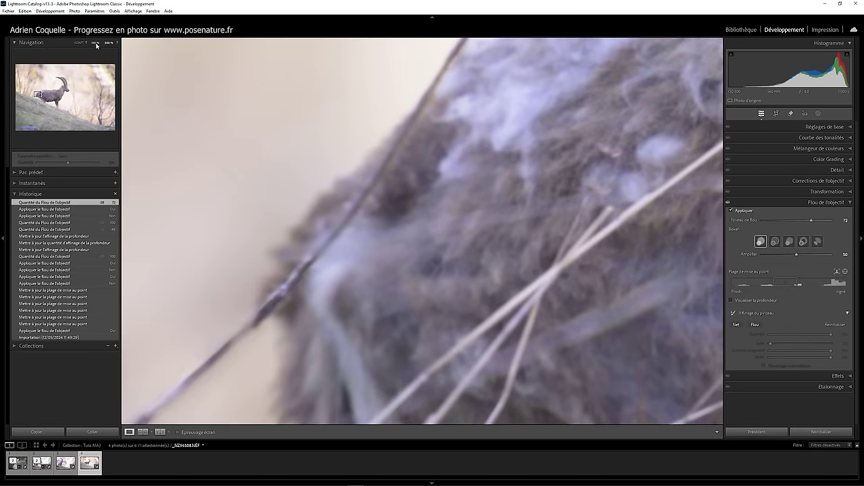
left_click(96, 43)
left_click(729, 204)
left_click(729, 204)
left_click(729, 204)
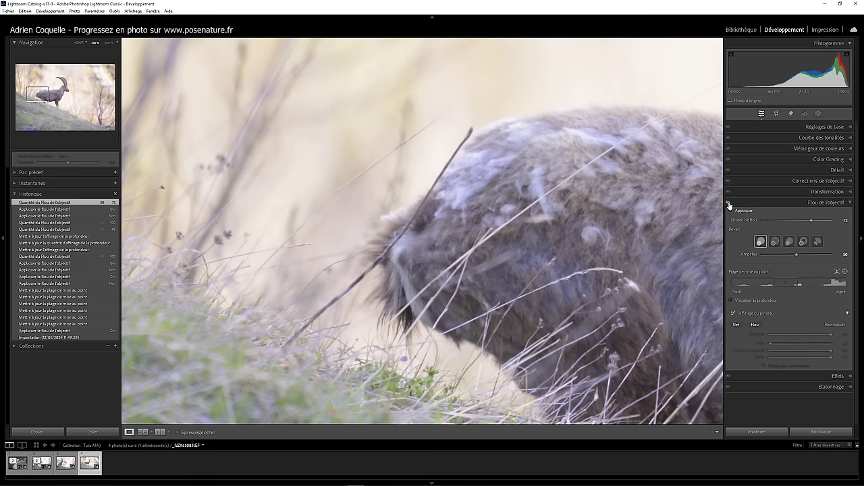
left_click(728, 204)
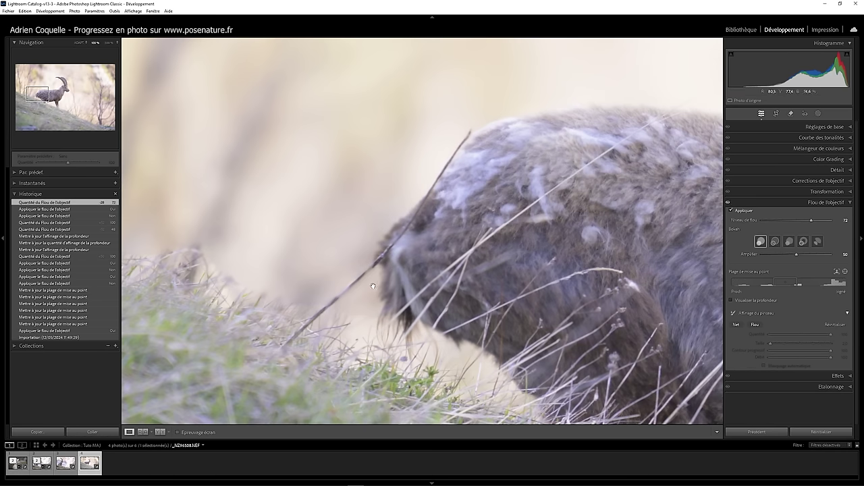
left_click_drag(372, 286, 397, 278)
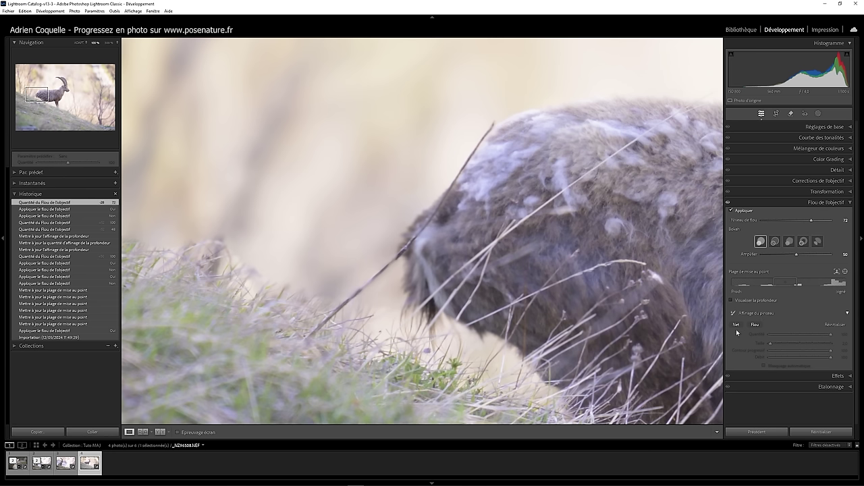
Paint the Sharpen depth-refine brush over the fur edge and the grass stem crossing it.
left_click(737, 326)
scroll(421, 232, "up", 4)
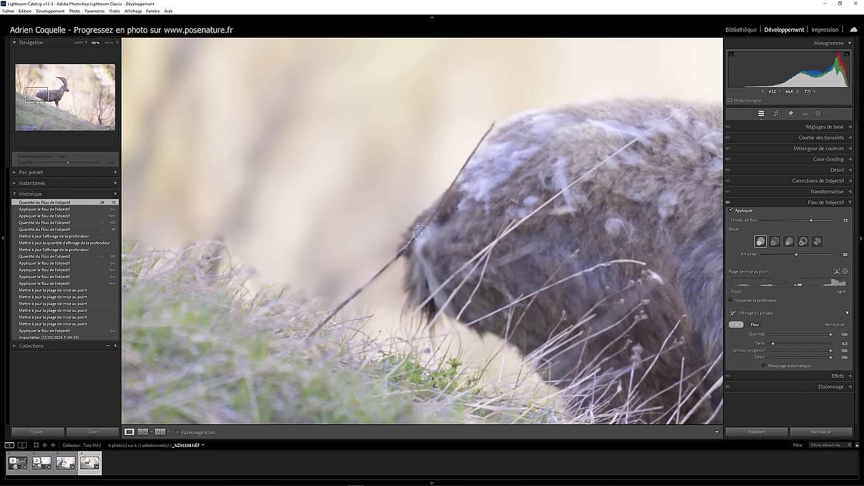
mouse_move(421, 232)
left_mouse_down()
mouse_move(451, 189)
mouse_move(444, 194)
left_mouse_up()
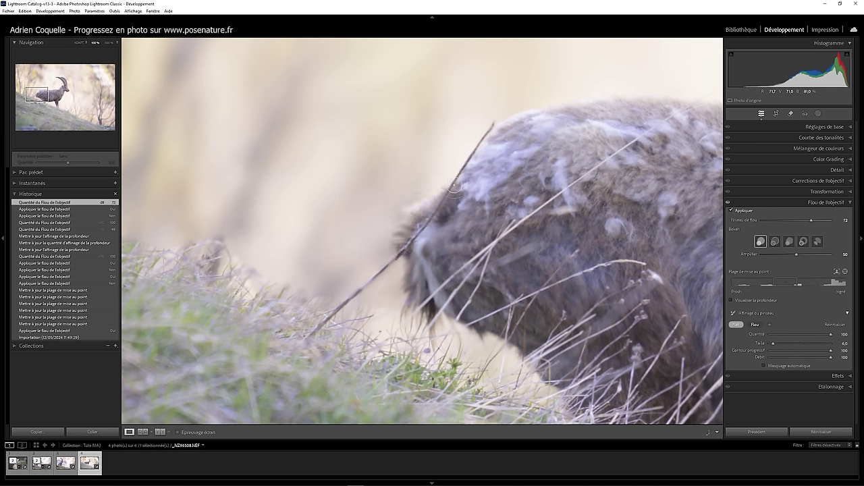
mouse_move(405, 220)
left_mouse_down()
mouse_move(397, 247)
mouse_move(415, 286)
mouse_move(403, 221)
mouse_move(429, 306)
mouse_move(421, 299)
left_mouse_up()
key("bracketleft")
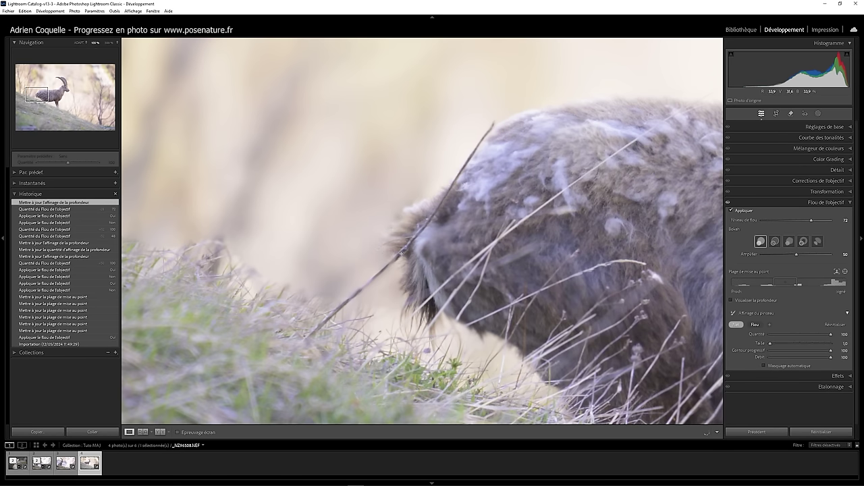
left_click_drag(386, 257, 385, 270)
left_click_drag(404, 247, 402, 232)
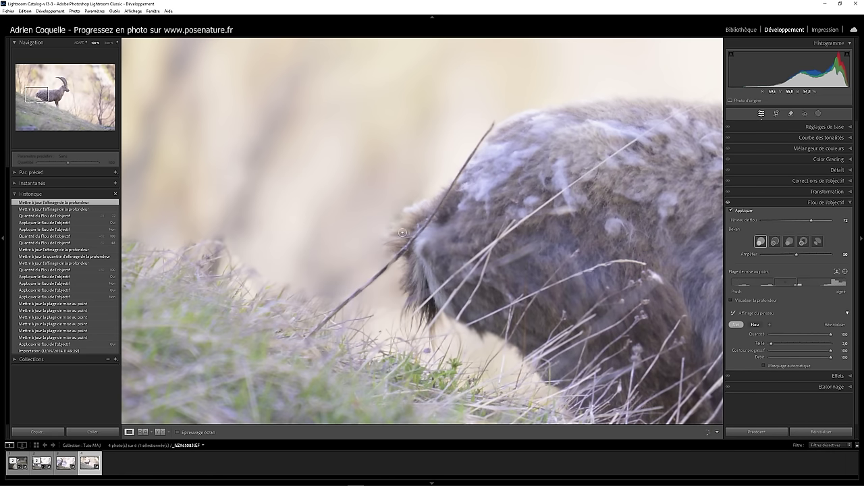
key("bracketright")
key("bracketright")
left_click_drag(459, 191, 224, 238)
Pan to the ibex's head, sharpen the muzzle with the refine brush, then fit the whole photo.
left_click_drag(486, 203, 250, 250)
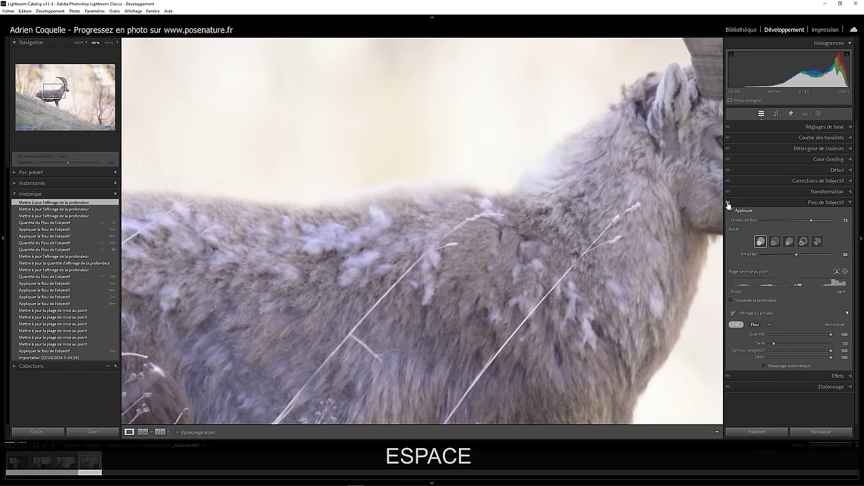
left_click_drag(612, 116, 506, 233)
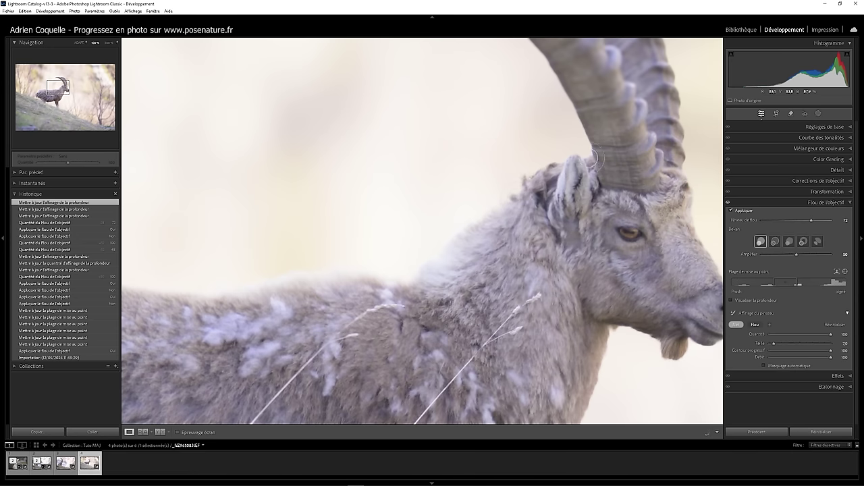
key("space")
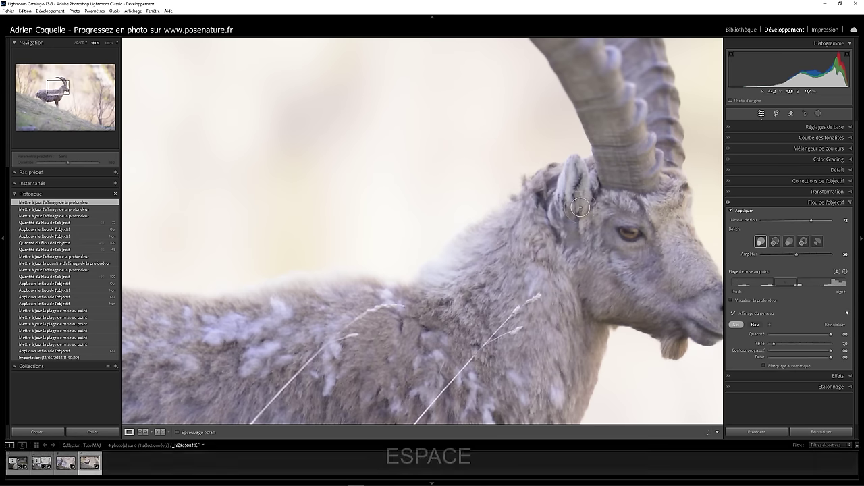
left_click_drag(594, 205, 428, 279)
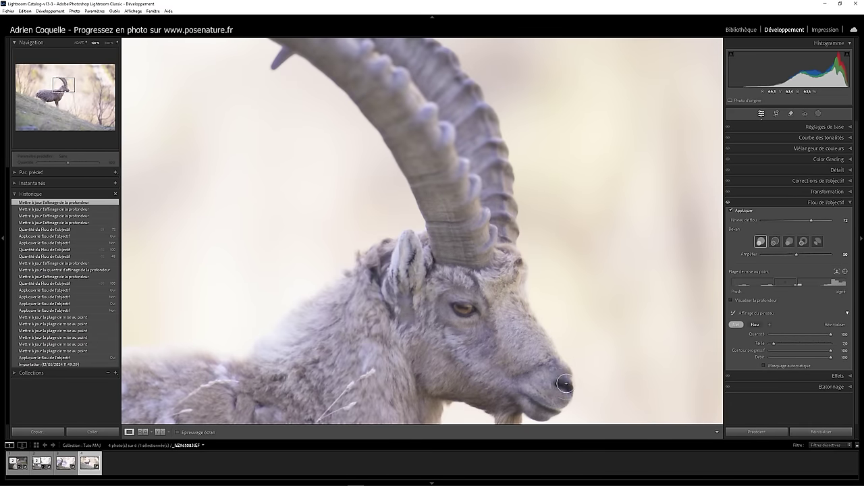
left_click_drag(560, 372, 559, 376)
left_click(484, 326)
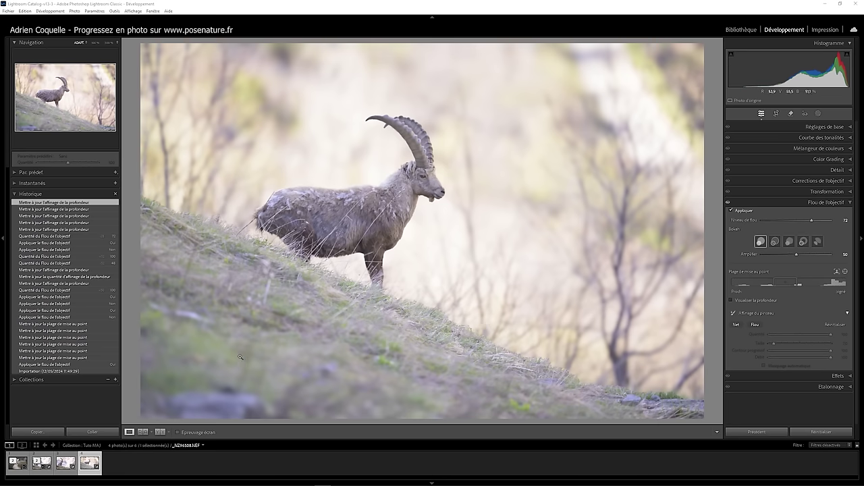
Copy the slope ibex's develop settings, Lens Blur included, through Copy Settings.
right_click(86, 465)
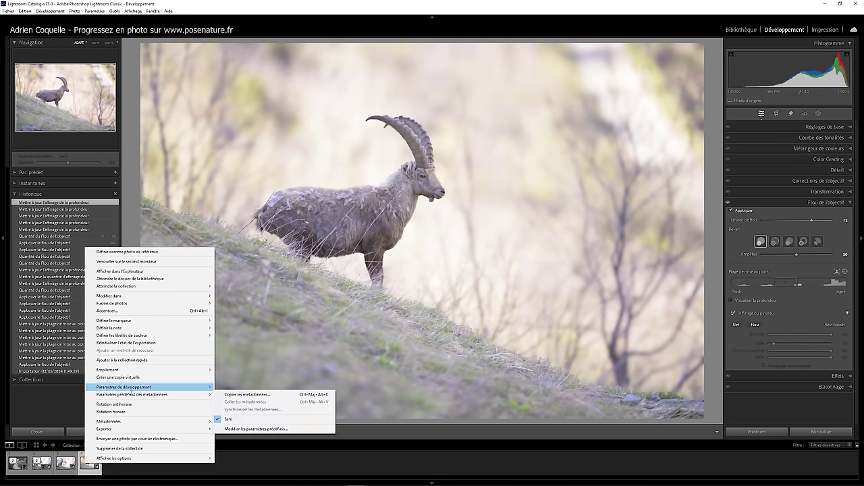
mouse_move(124, 387)
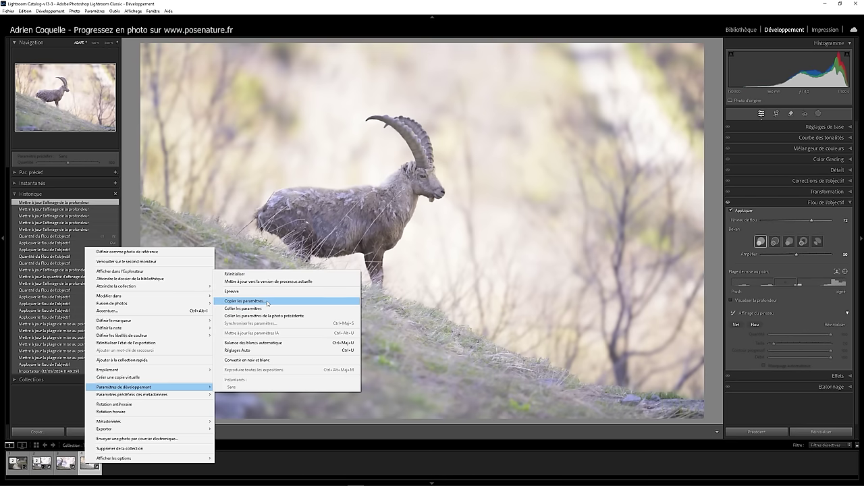
left_click(267, 302)
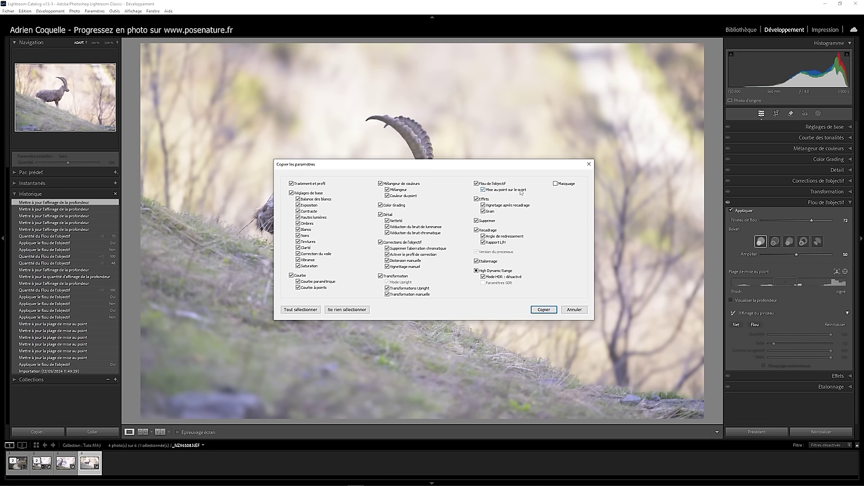
left_click_drag(505, 170, 670, 233)
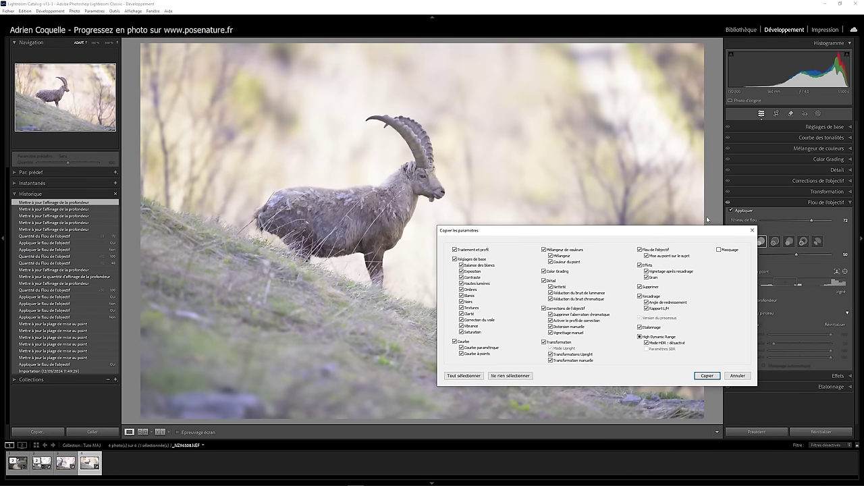
left_click_drag(689, 228, 651, 229)
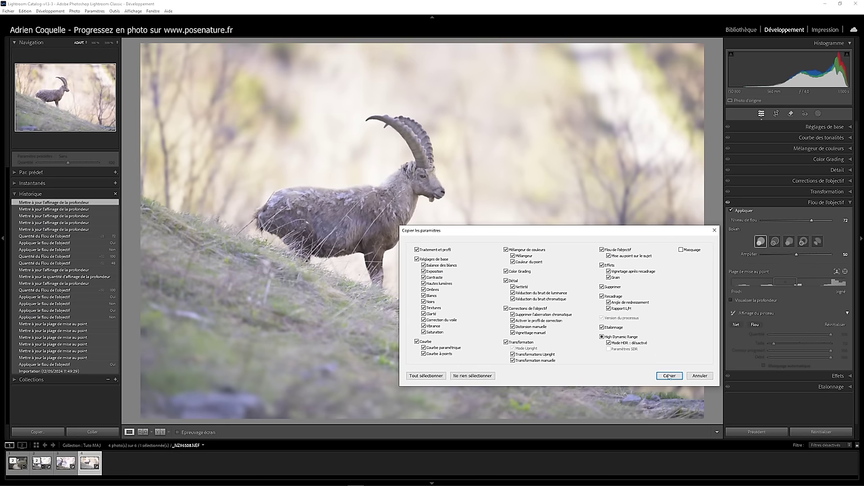
left_click(669, 375)
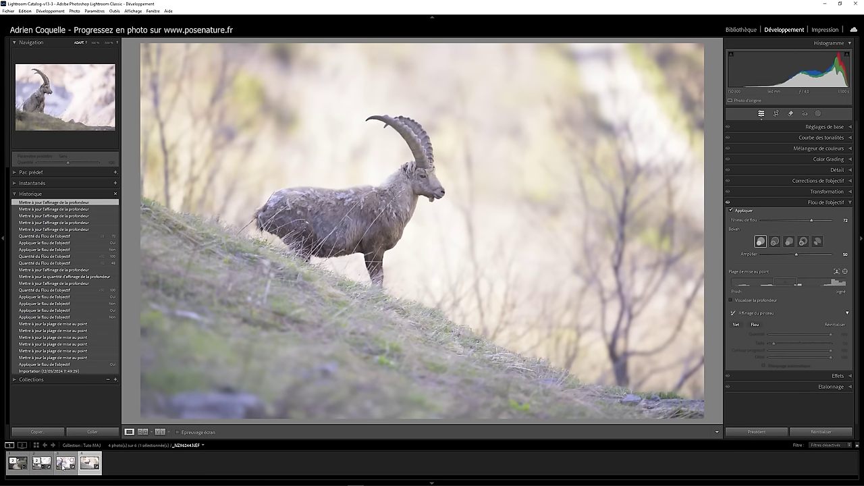
Paste the copied settings, including Lens Blur at 72, onto the other ibex photo.
right_click(63, 468)
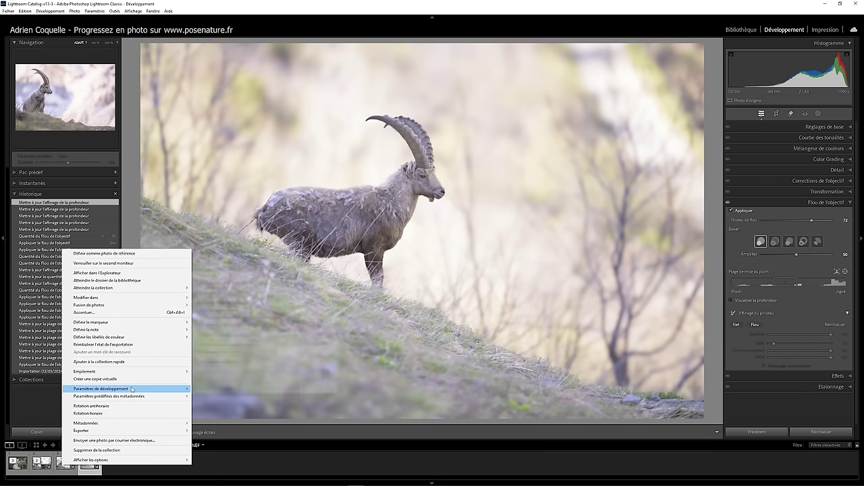
mouse_move(101, 389)
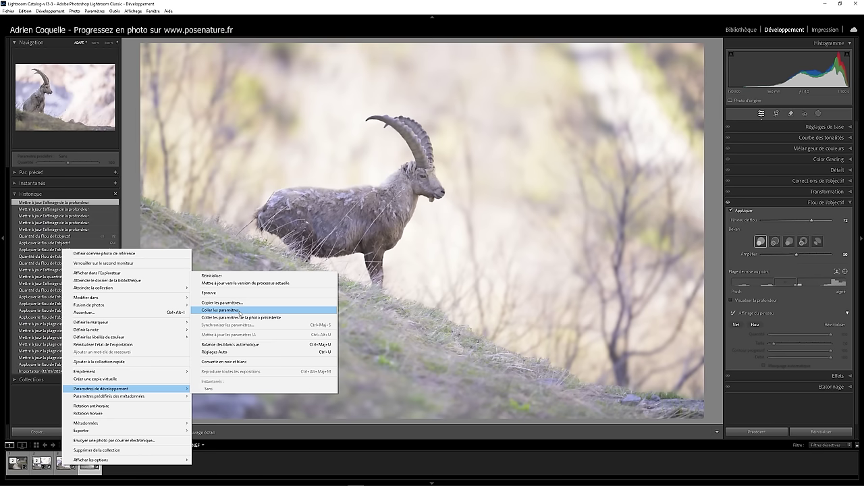
left_click(243, 311)
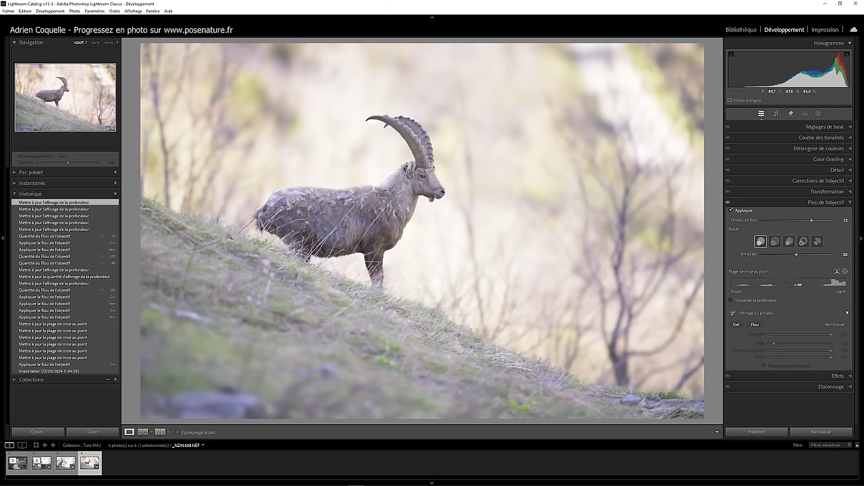
Expand the Presets panel and start a new preset with Lens Blur unchecked.
left_click(14, 174)
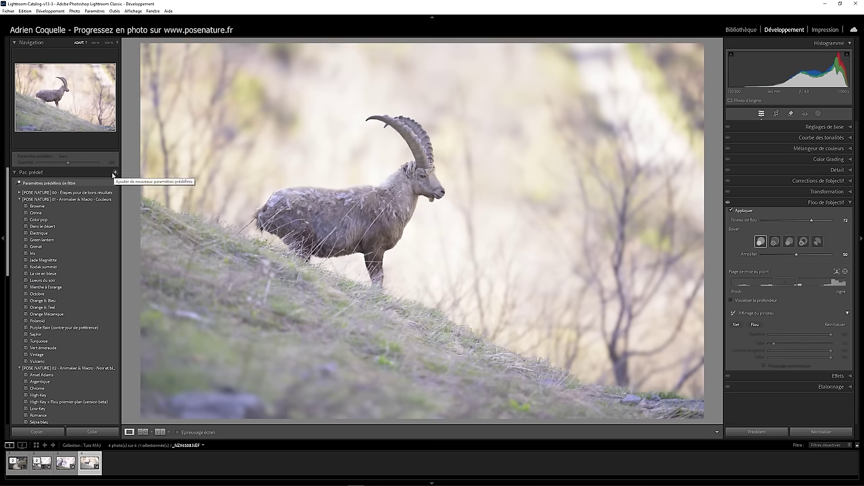
left_click(115, 172)
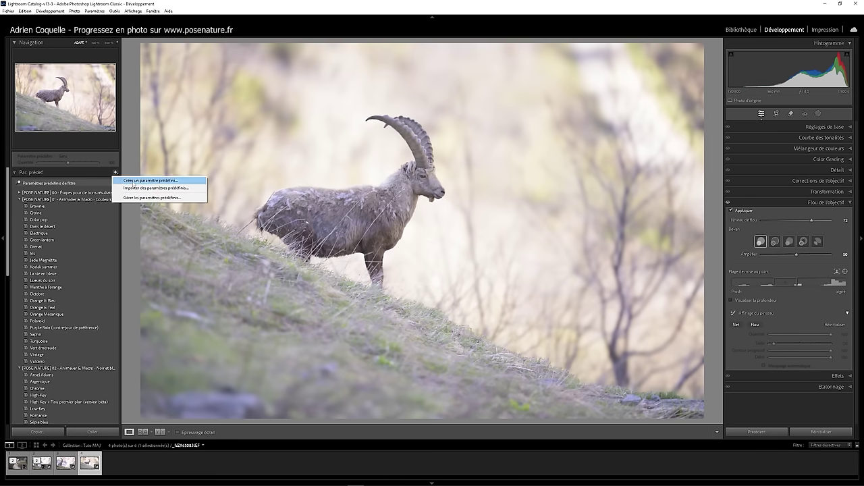
left_click(133, 181)
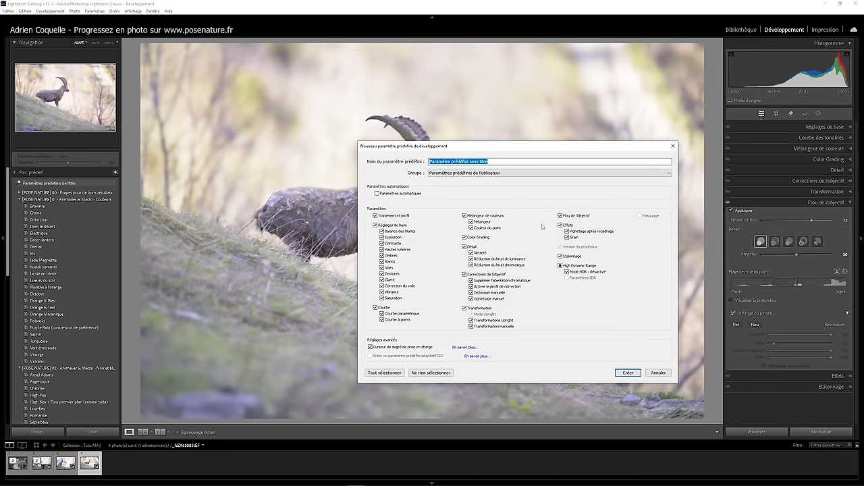
left_click(559, 216)
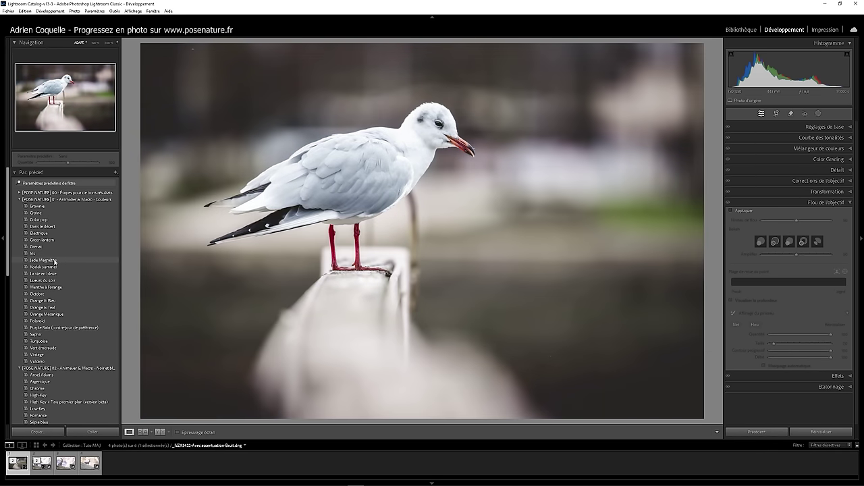
Apply the Jade Magnétite preset to the gull and adjust its amount slider.
left_click(55, 261)
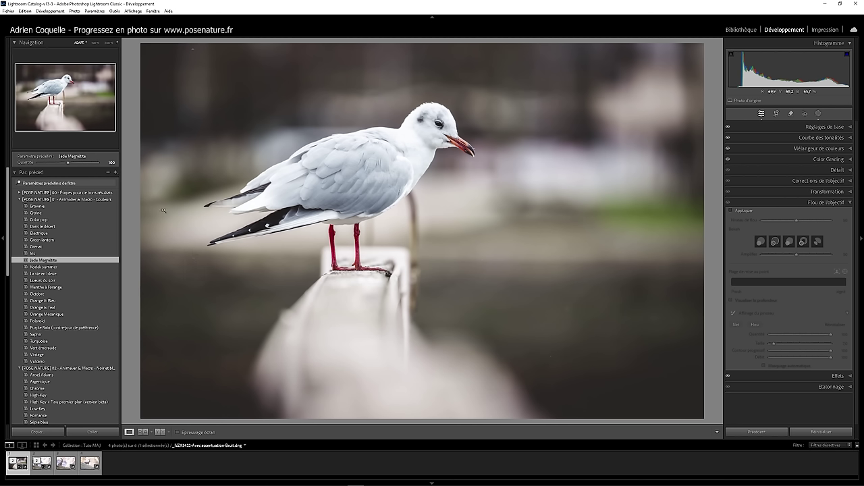
left_click_drag(68, 164, 70, 160)
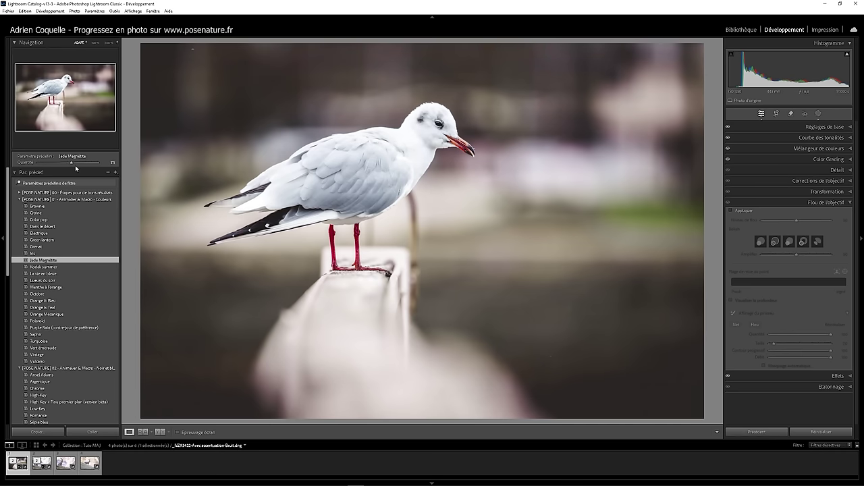
Preview the COLOR POP, CITRINE, VULCANO and MENTHE looks in the Pose Nature gallery.
scroll(839, 284, "down", 3)
scroll(839, 285, "down", 3)
scroll(839, 285, "down", 3)
scroll(839, 284, "down", 1)
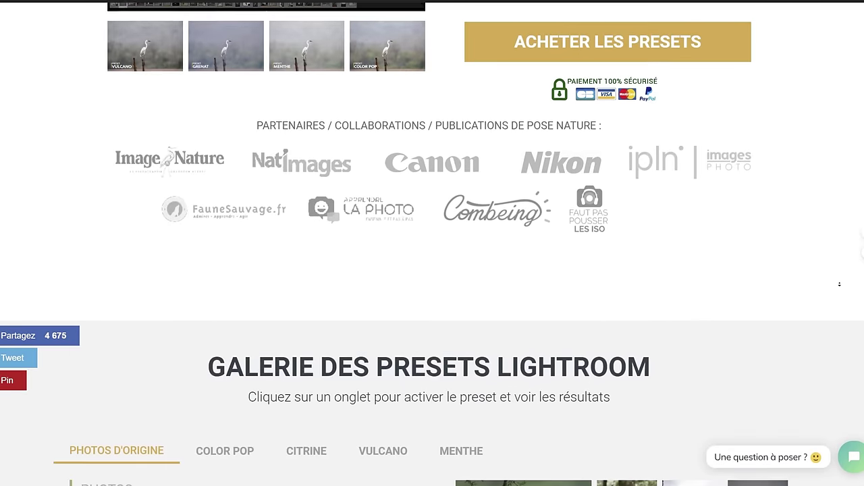
scroll(840, 284, "down", 1)
scroll(839, 284, "down", 1)
scroll(839, 285, "down", 1)
scroll(839, 284, "down", 2)
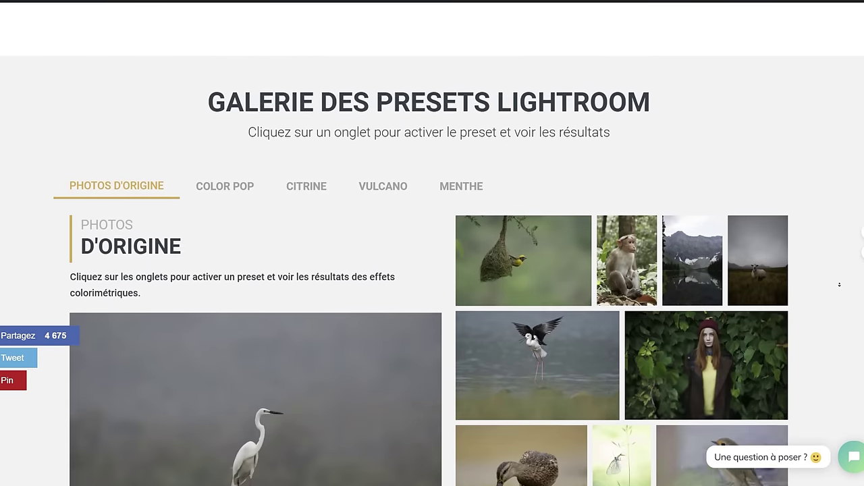
left_click(262, 118)
left_click(306, 114)
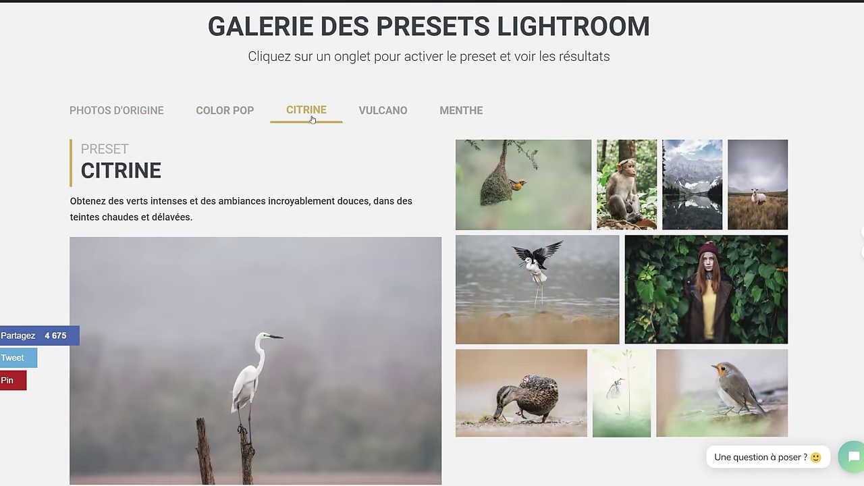
left_click(383, 113)
left_click(449, 116)
Scroll further down the Pose Nature page past the preset gallery.
scroll(849, 244, "down", 1)
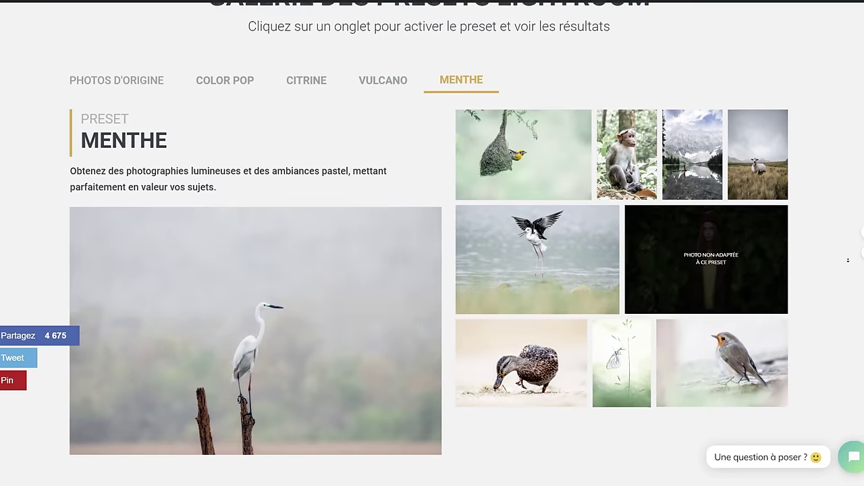
scroll(850, 247, "down", 1)
scroll(848, 253, "down", 1)
scroll(848, 259, "down", 1)
scroll(848, 264, "down", 1)
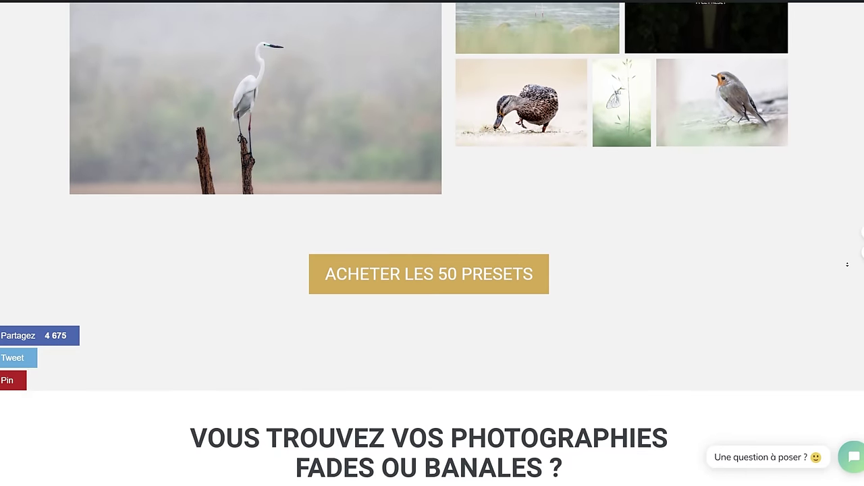
scroll(847, 264, "down", 1)
scroll(847, 264, "down", 1)
scroll(848, 264, "down", 1)
scroll(847, 264, "down", 1)
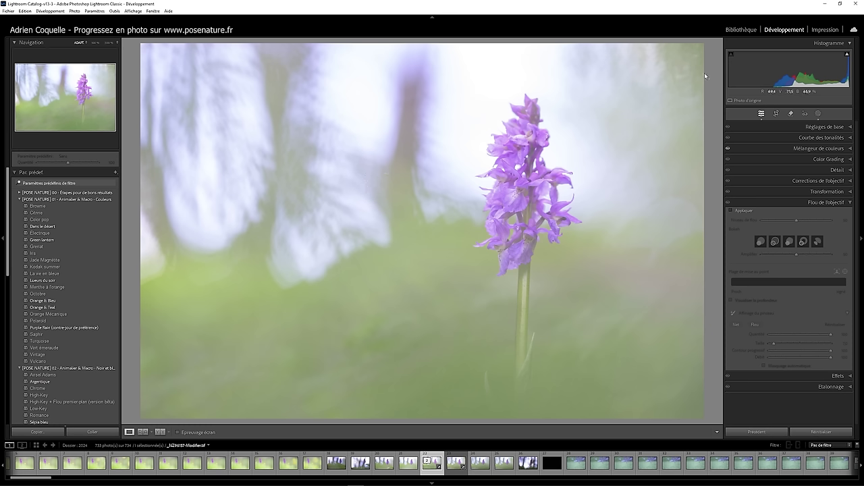
Show the Bibliothèque grid filtered to the 26 exported photos, with Collections expanded.
left_click(740, 29)
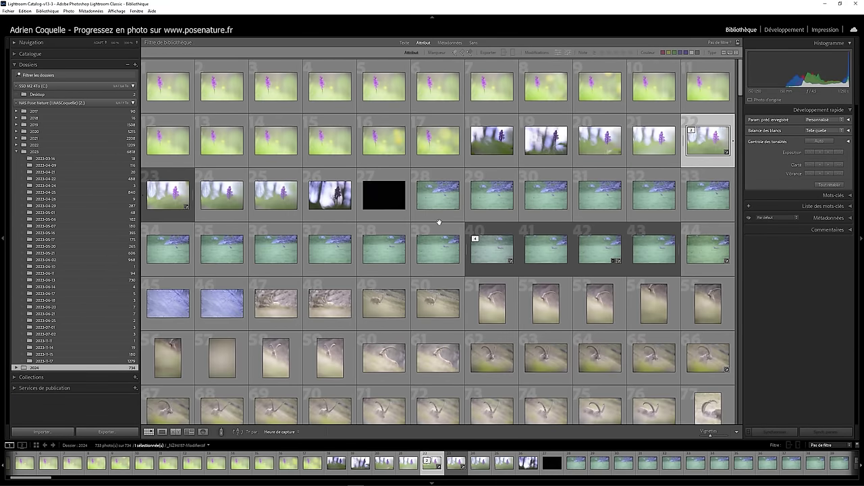
key("g")
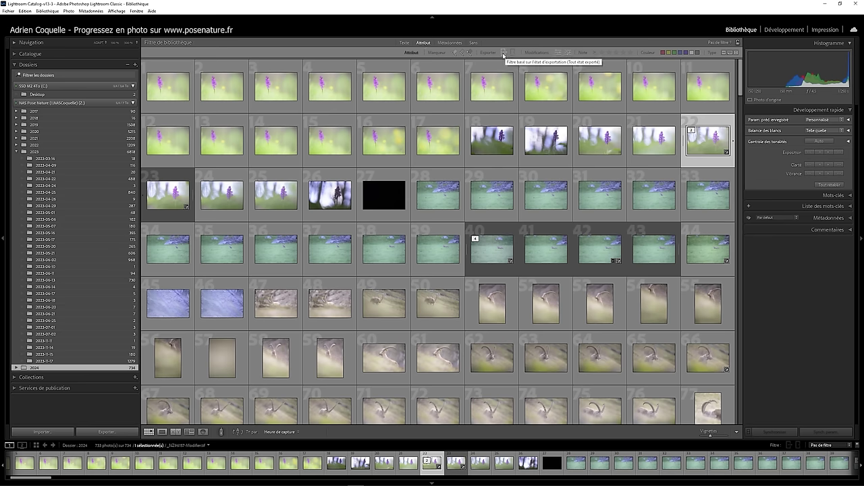
left_click(503, 54)
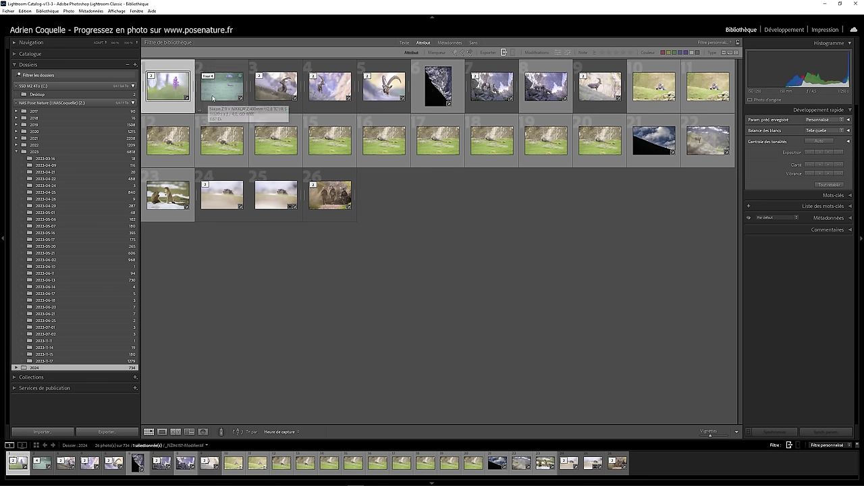
left_click(504, 55)
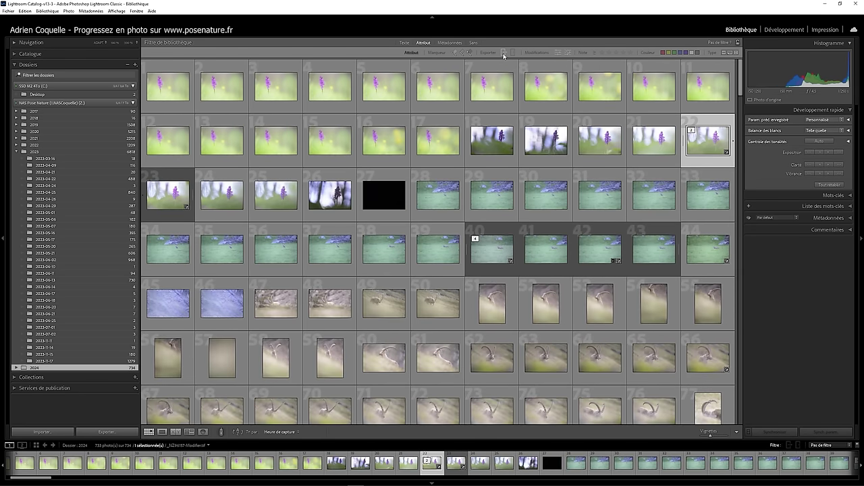
left_click(504, 55)
left_click(504, 55)
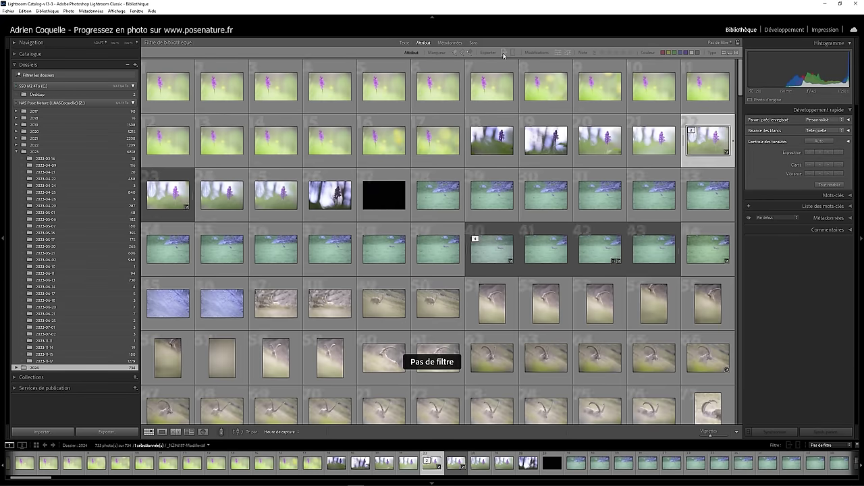
left_click(504, 55)
left_click(504, 55)
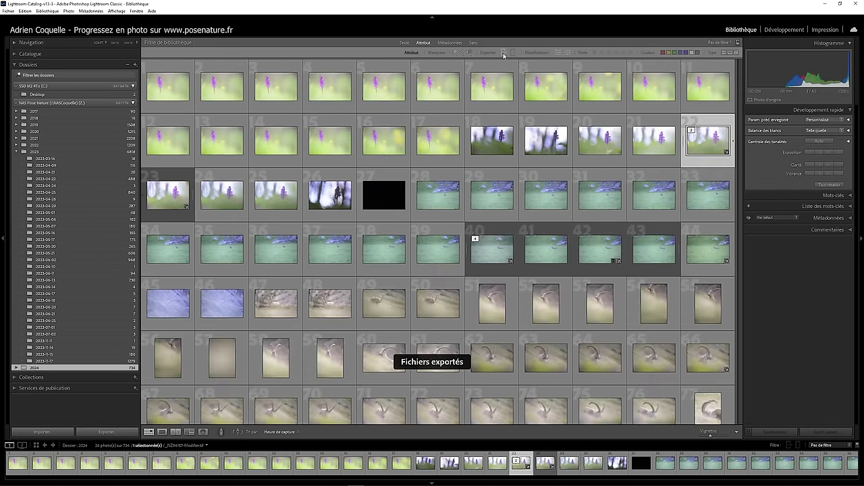
left_click(503, 55)
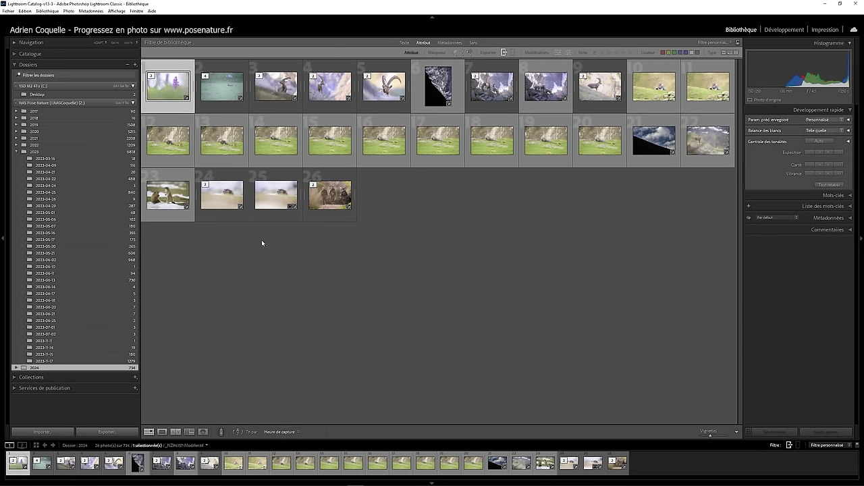
left_click(14, 378)
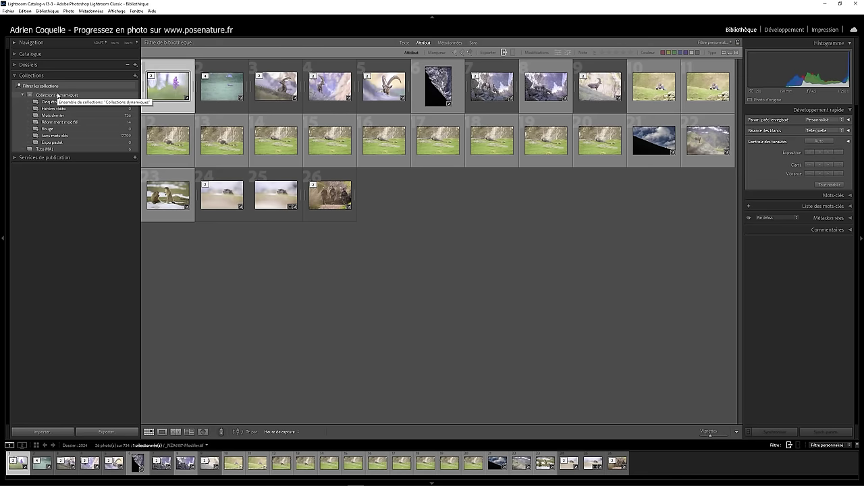
Create smart collection 'Photos déjà exportées' with the rule Exportée est après 2024-01-01.
left_click(135, 76)
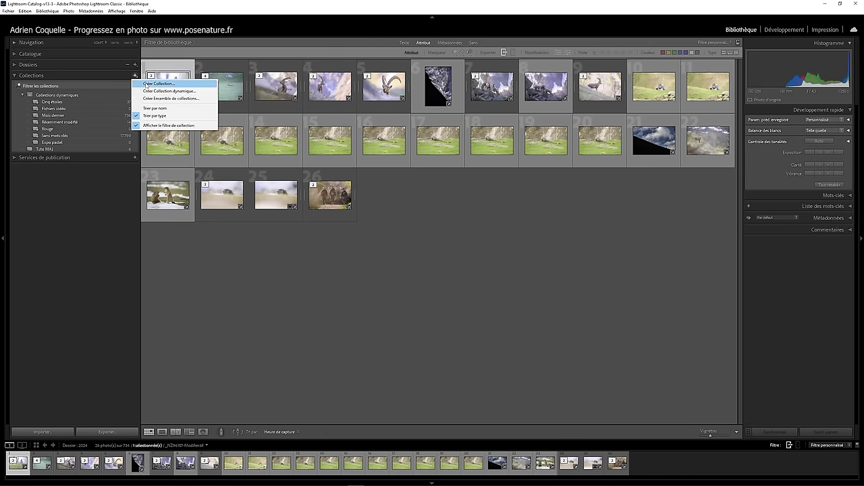
left_click(160, 92)
type("Photos déjà exportées")
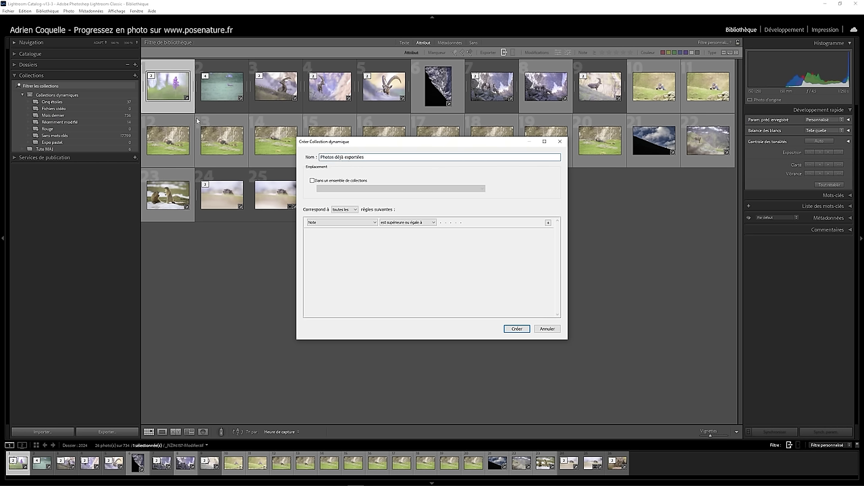
left_click(347, 222)
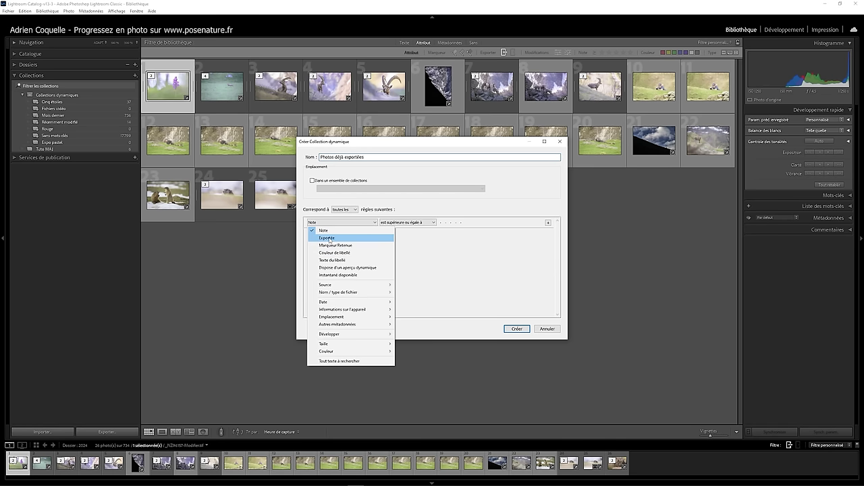
left_click(330, 239)
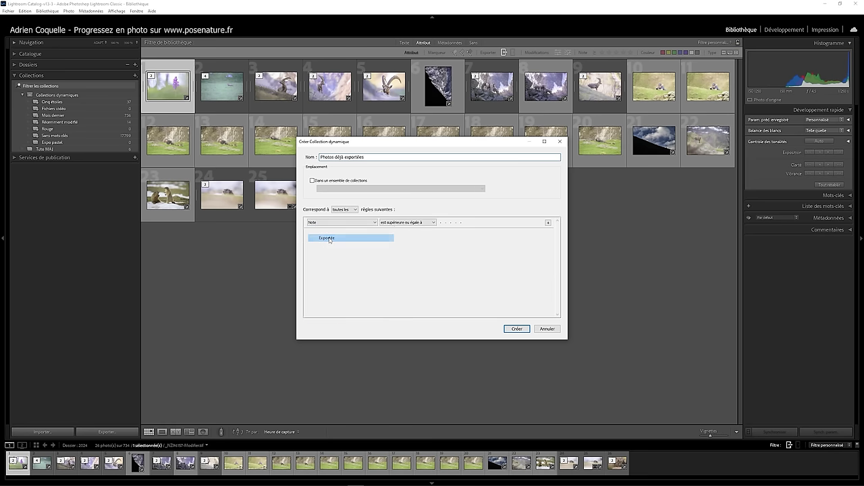
left_click(397, 224)
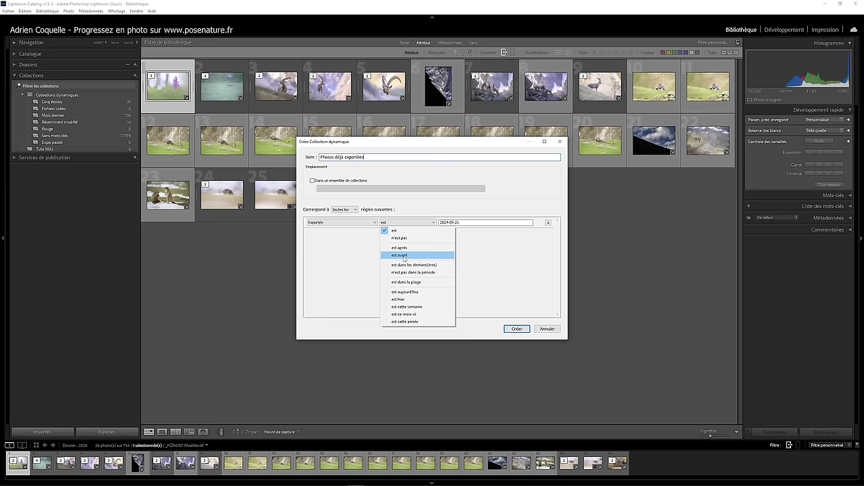
left_click(404, 250)
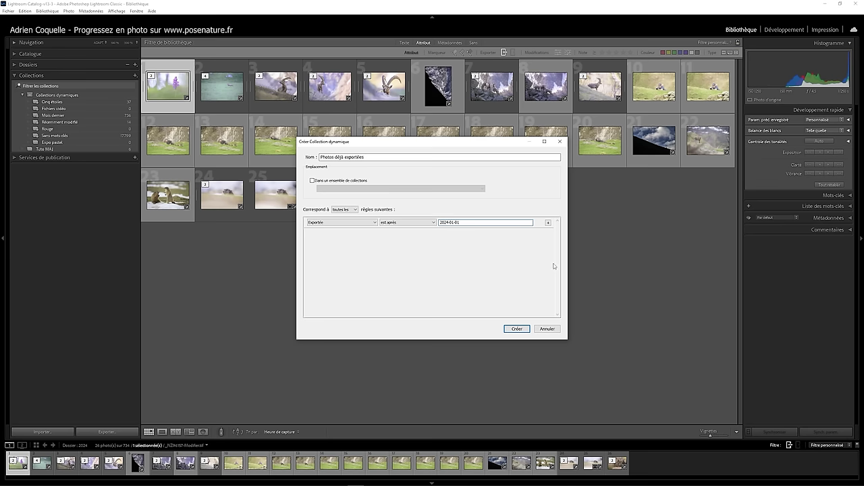
left_click(518, 330)
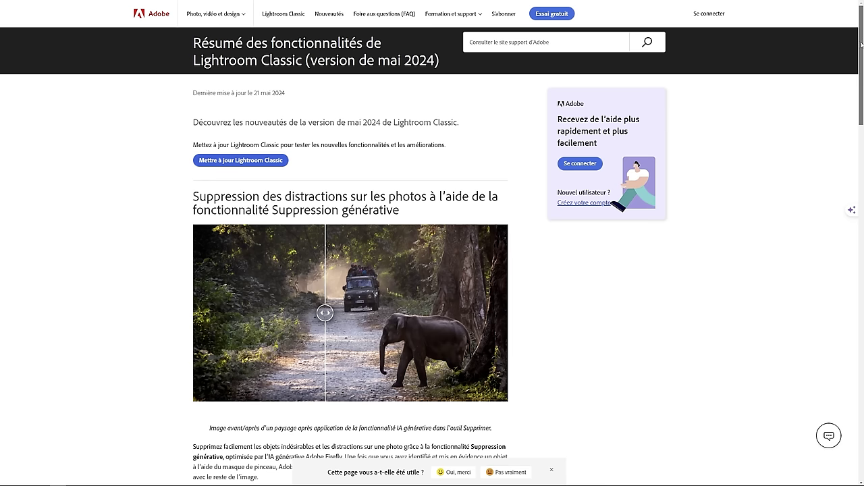
left_click_drag(861, 45, 862, 132)
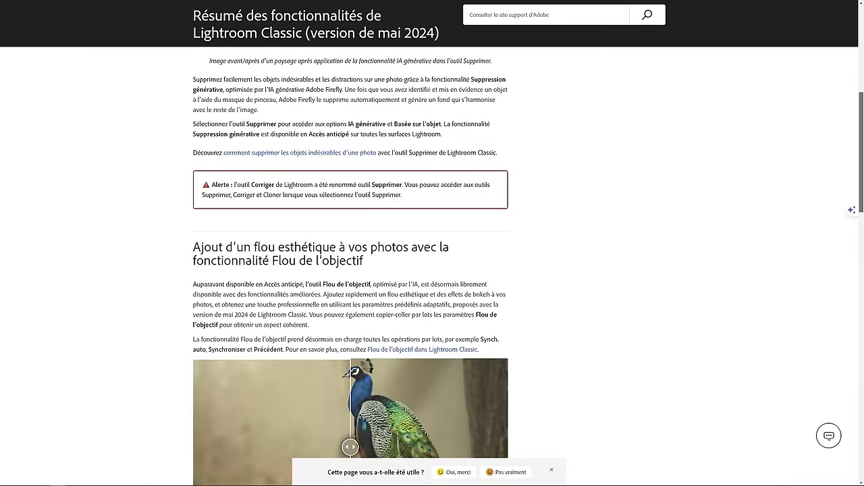
scroll(340, 283, "down", 2)
scroll(340, 283, "down", 5)
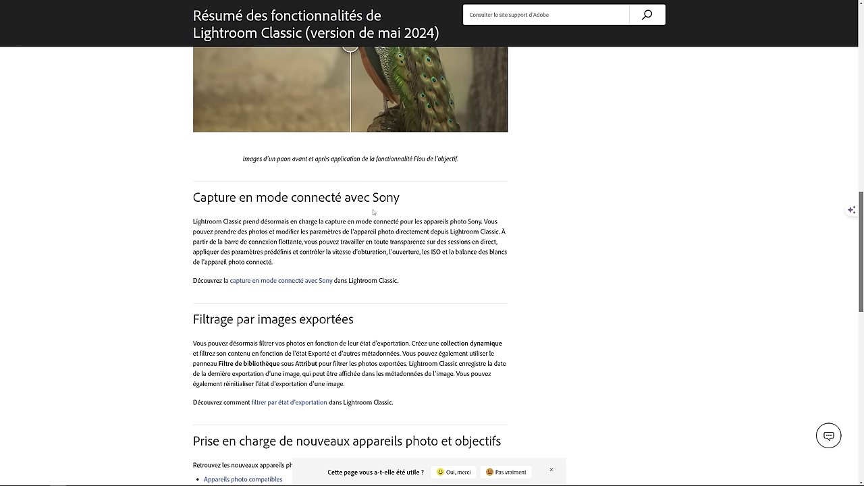
scroll(845, 278, "down", 2)
left_click_drag(193, 306, 501, 314)
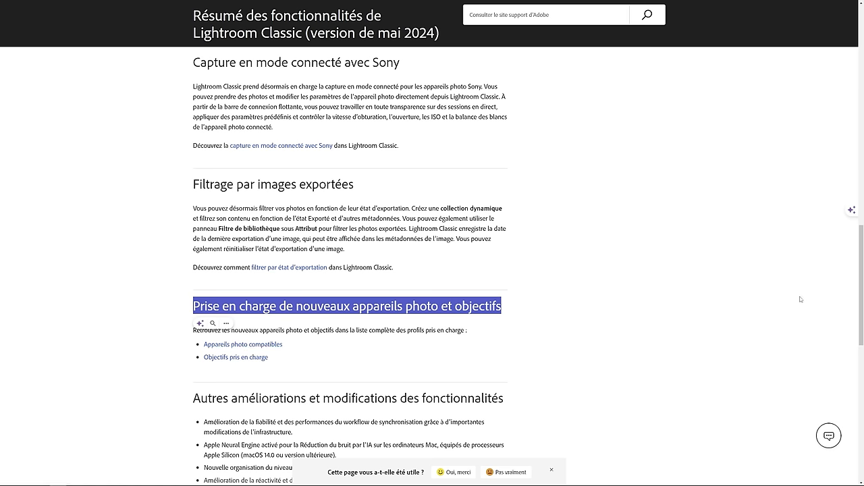
scroll(861, 305, "down", 2)
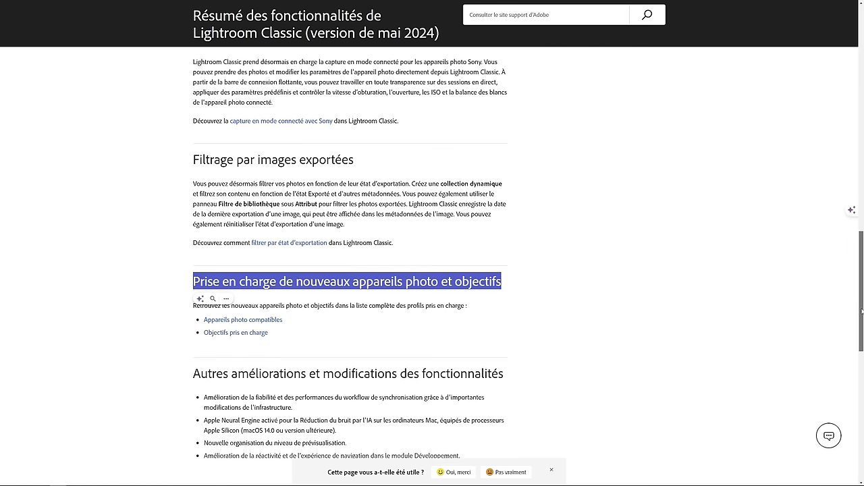
left_click(193, 251)
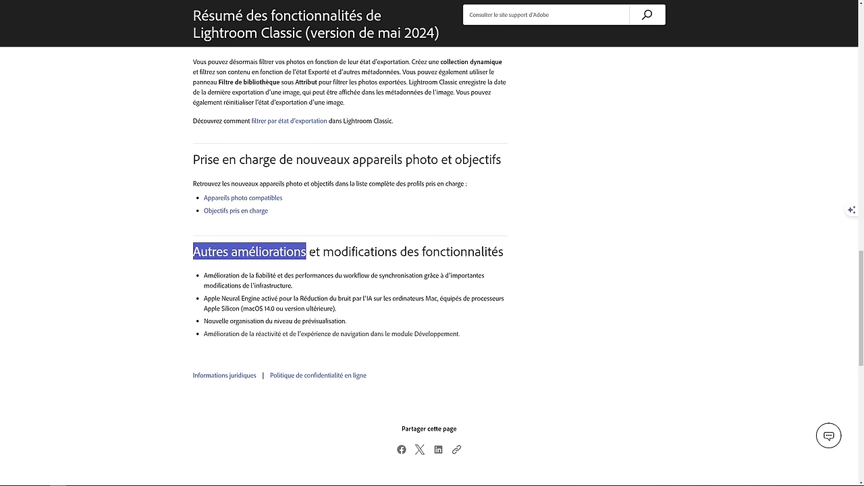
left_click(491, 251)
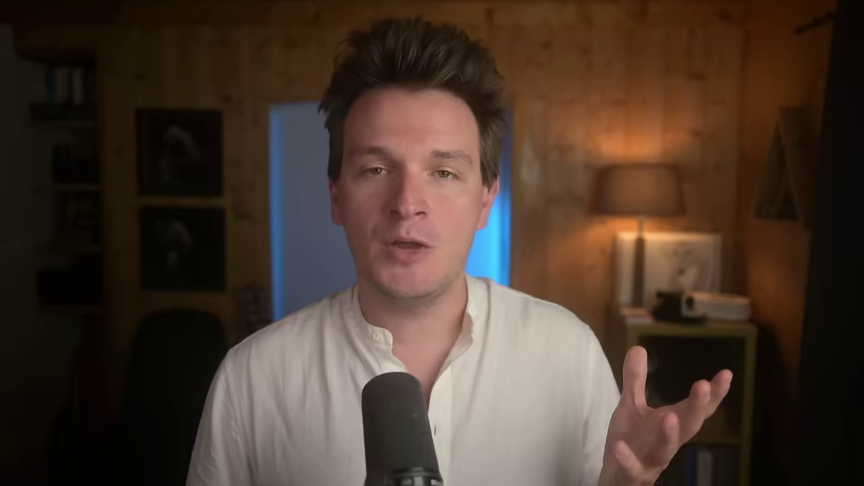